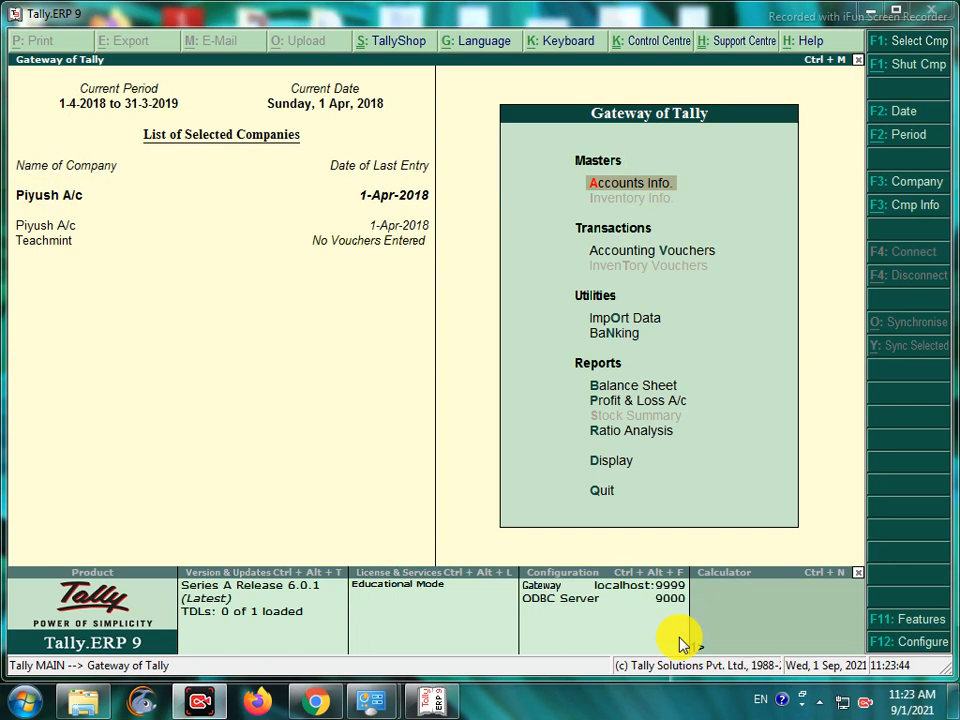
Review the Accounting Features settings of the active company, then return to the Gateway without changing them
left_click(917, 620)
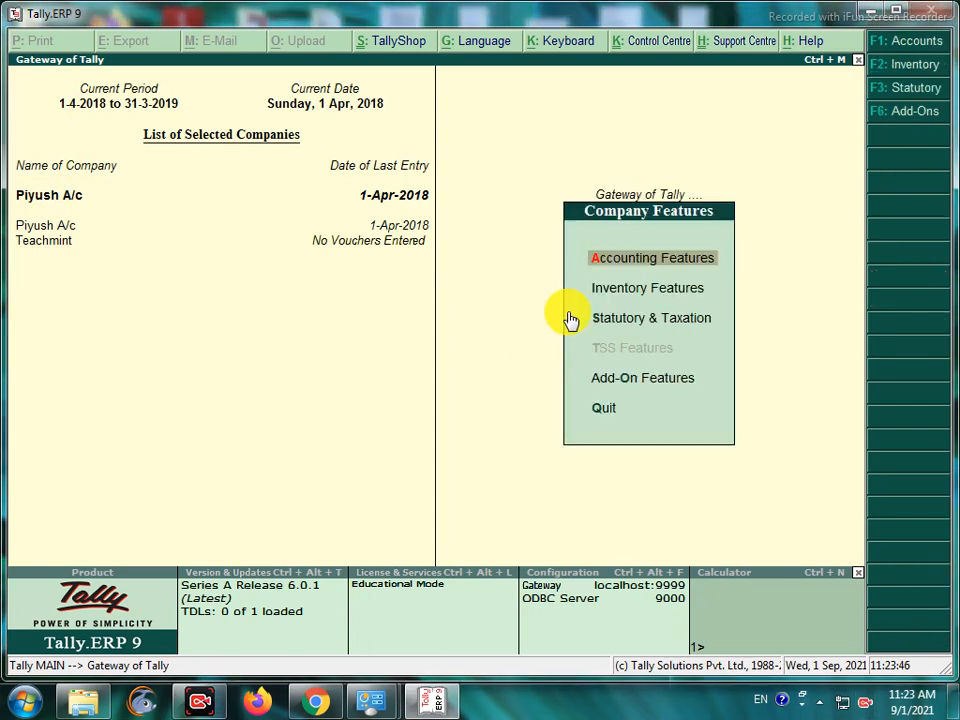
left_click(640, 262)
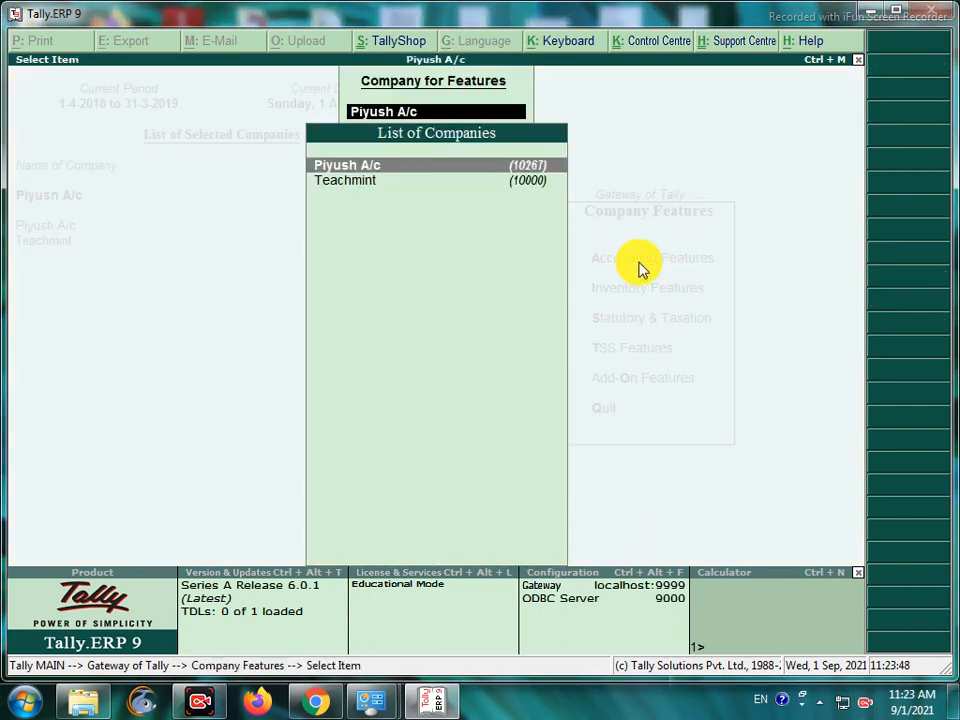
key("Return")
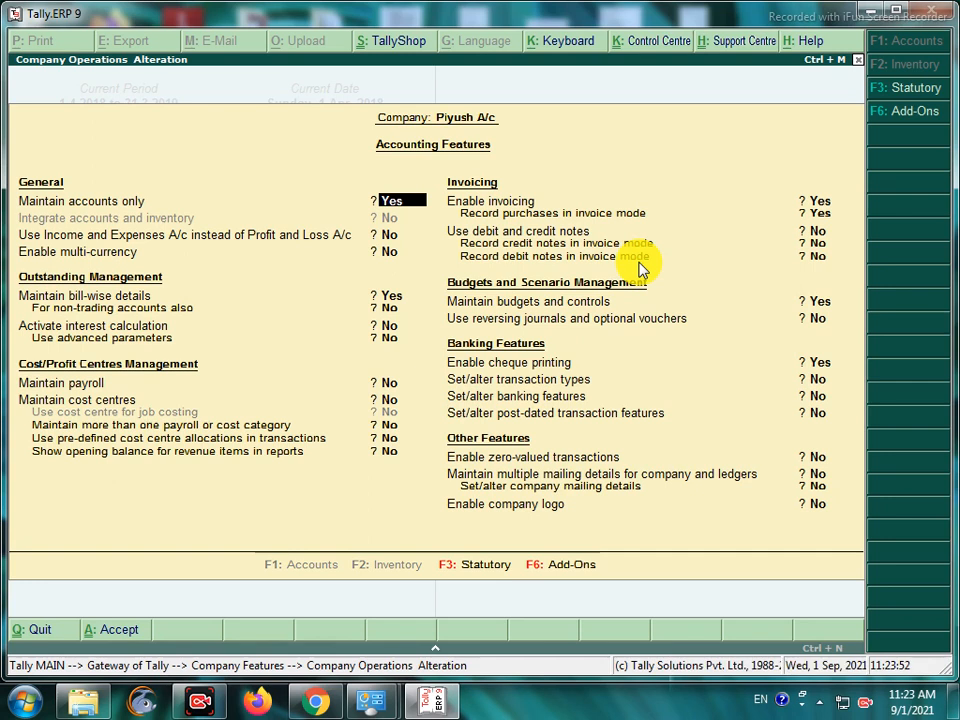
key("Return")
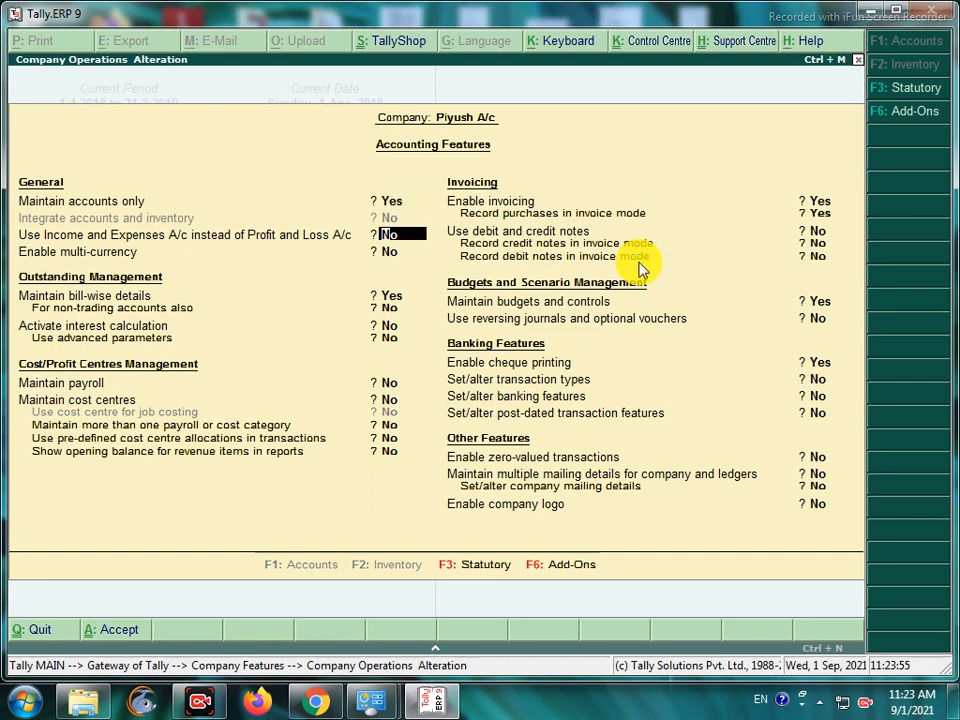
left_click(638, 264)
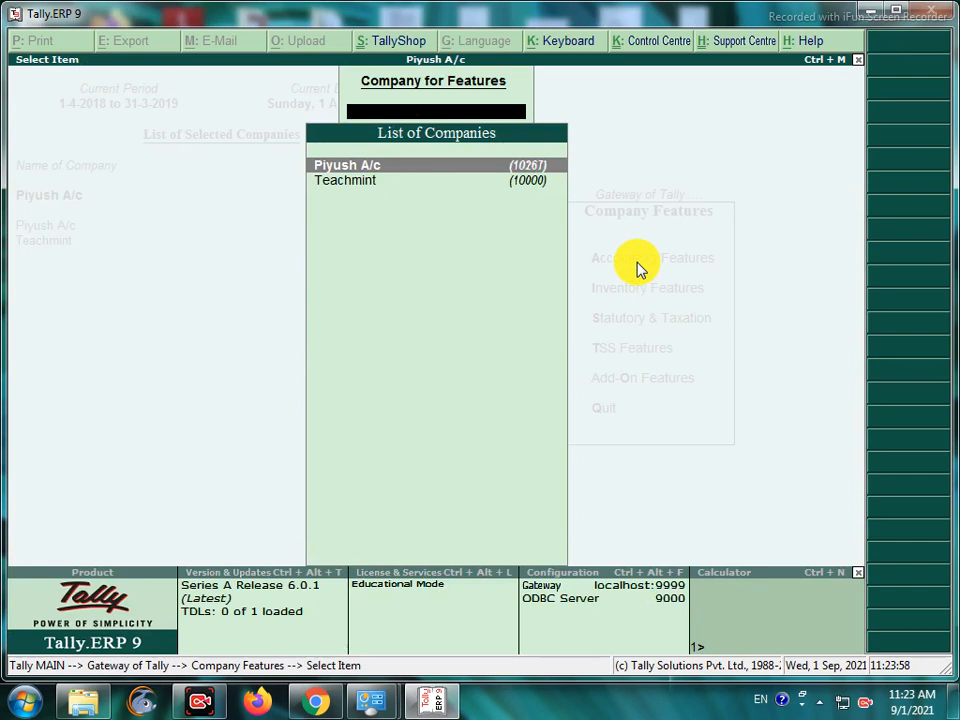
key("Escape")
key("Escape")
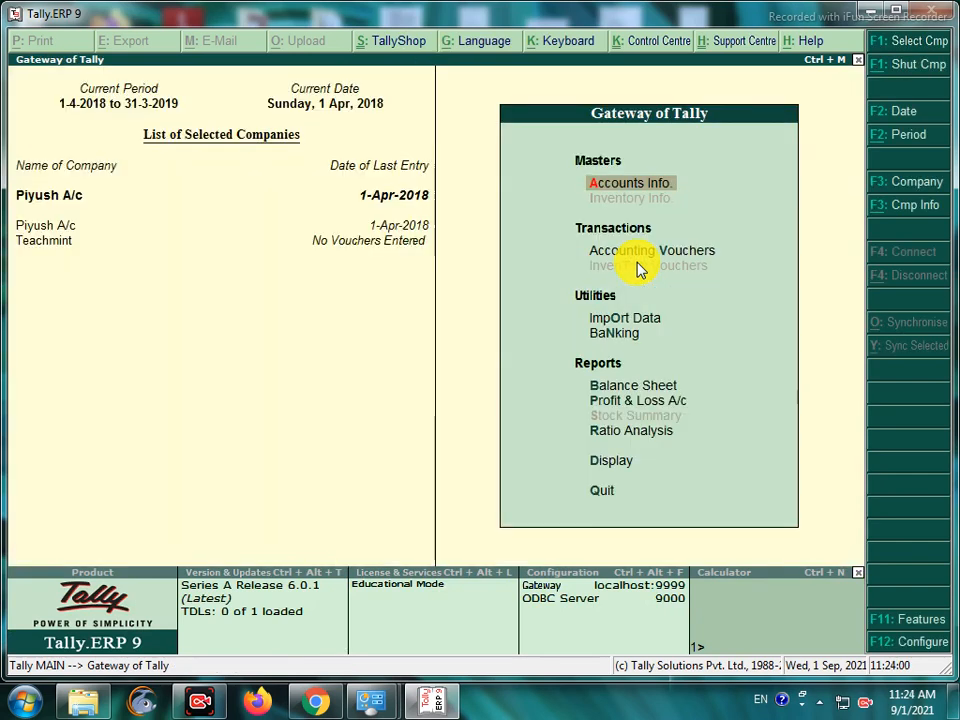
Check the list of existing ledgers offered for single-ledger alteration
key("Return")
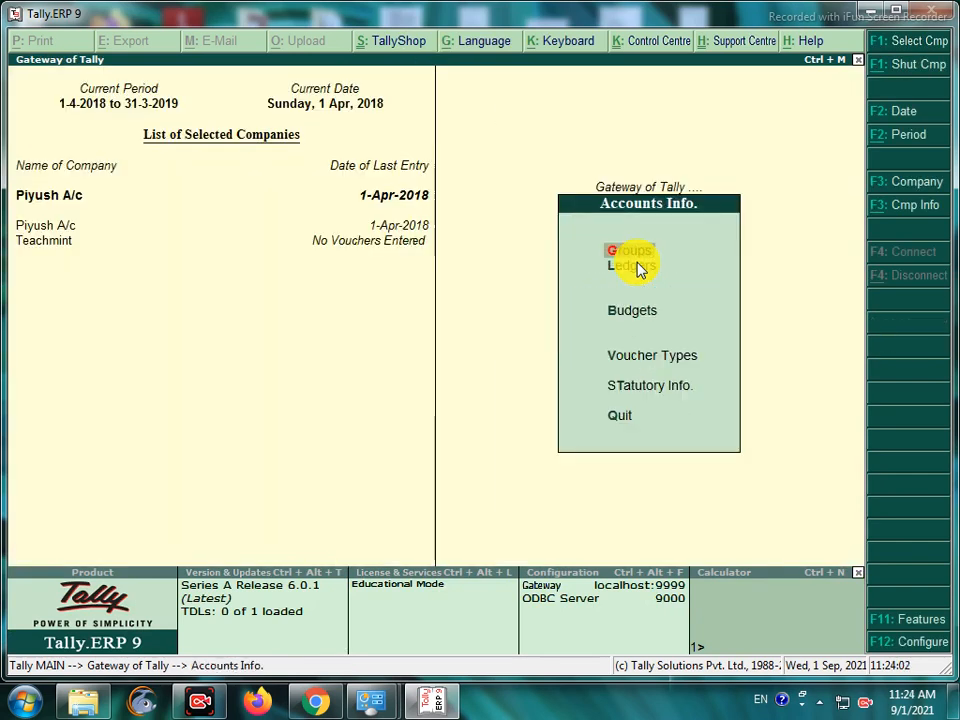
left_click(637, 265)
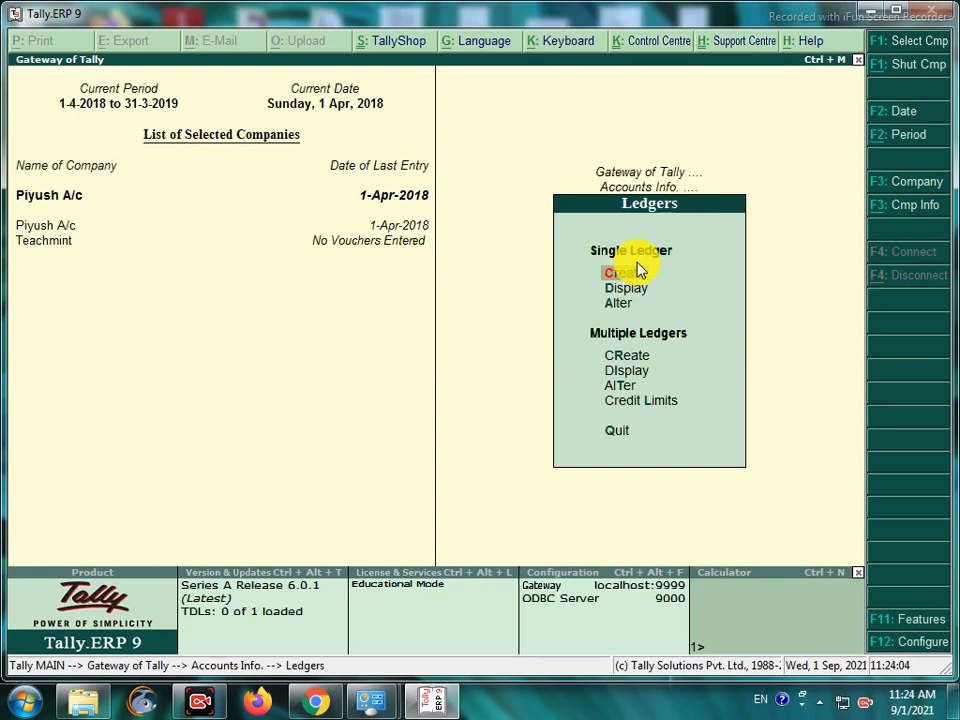
key("Down")
key("Down")
key("Return")
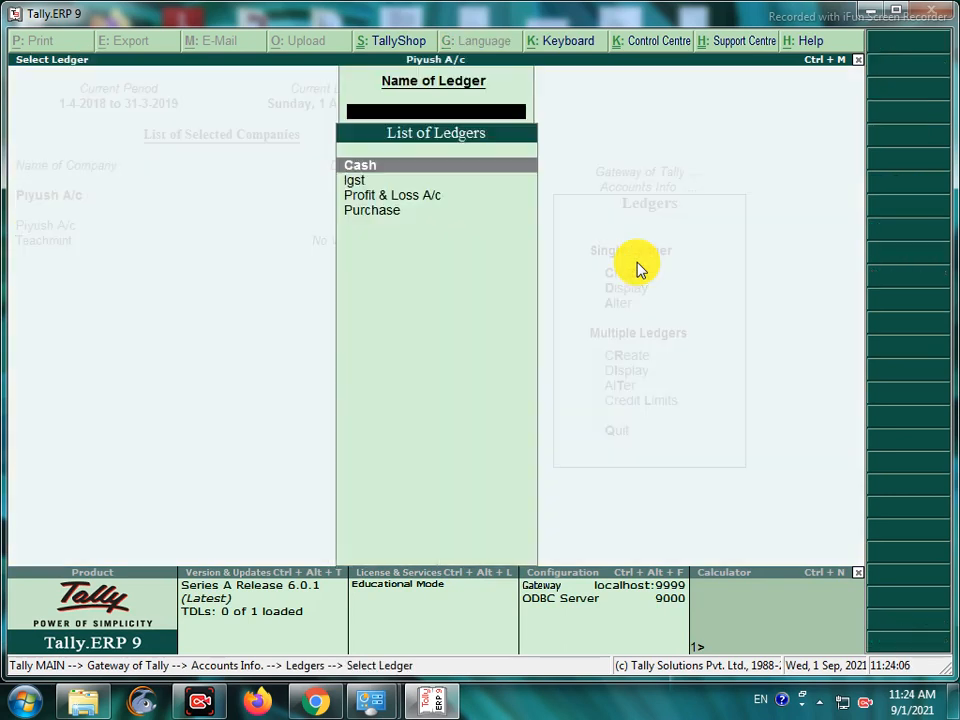
key("Escape")
key("Escape")
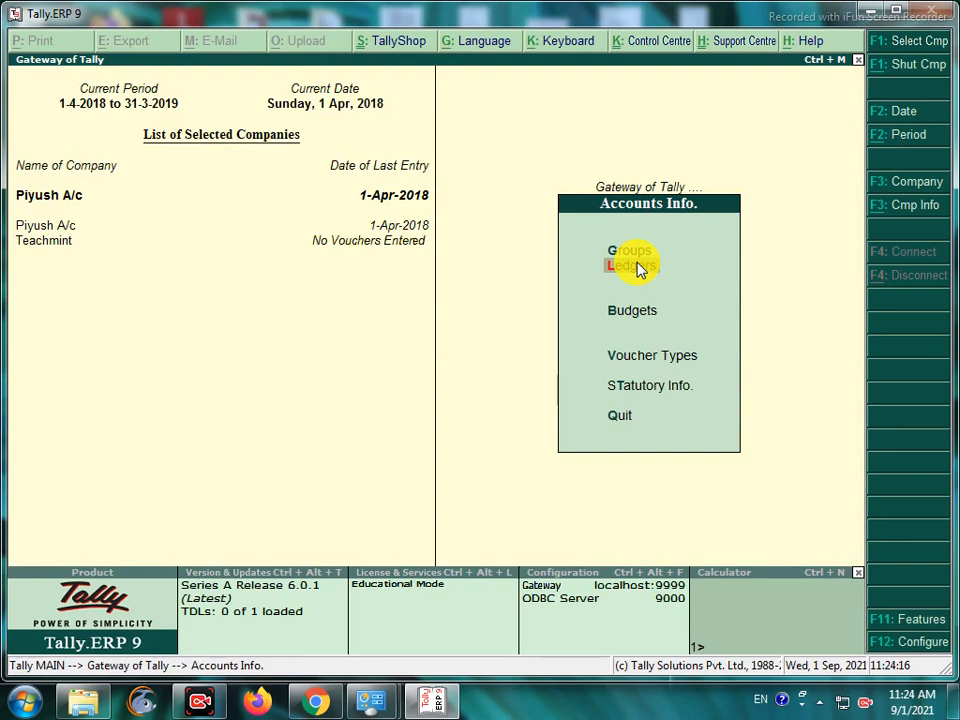
Start creating a single ledger and name it Capital A/c
left_click(638, 266)
left_click(637, 268)
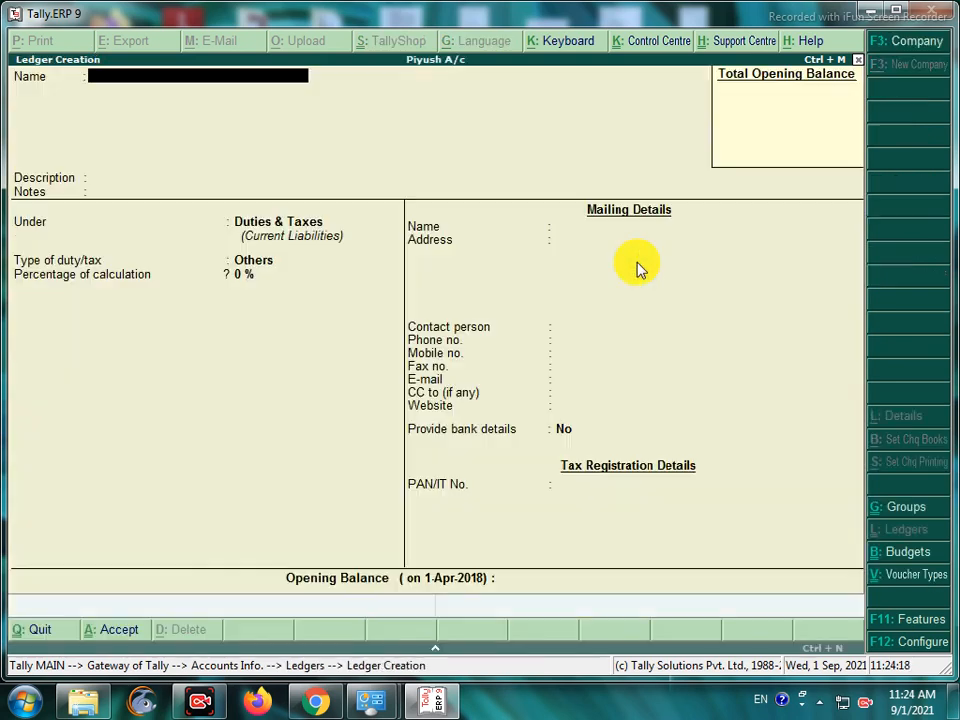
type("C")
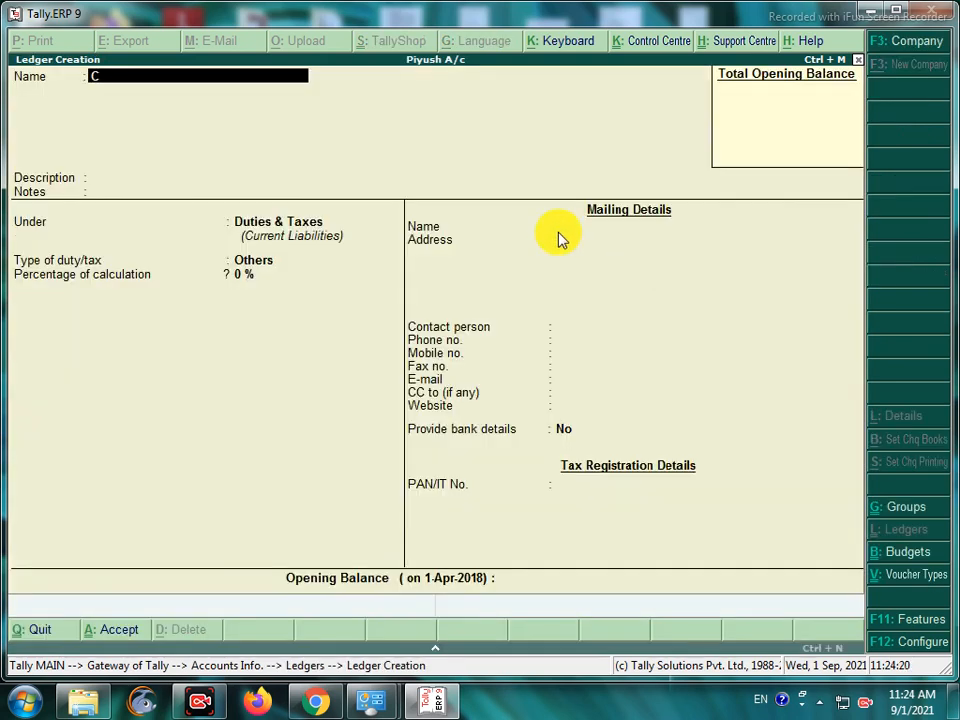
type("apital a/c")
key("Return")
key("Return")
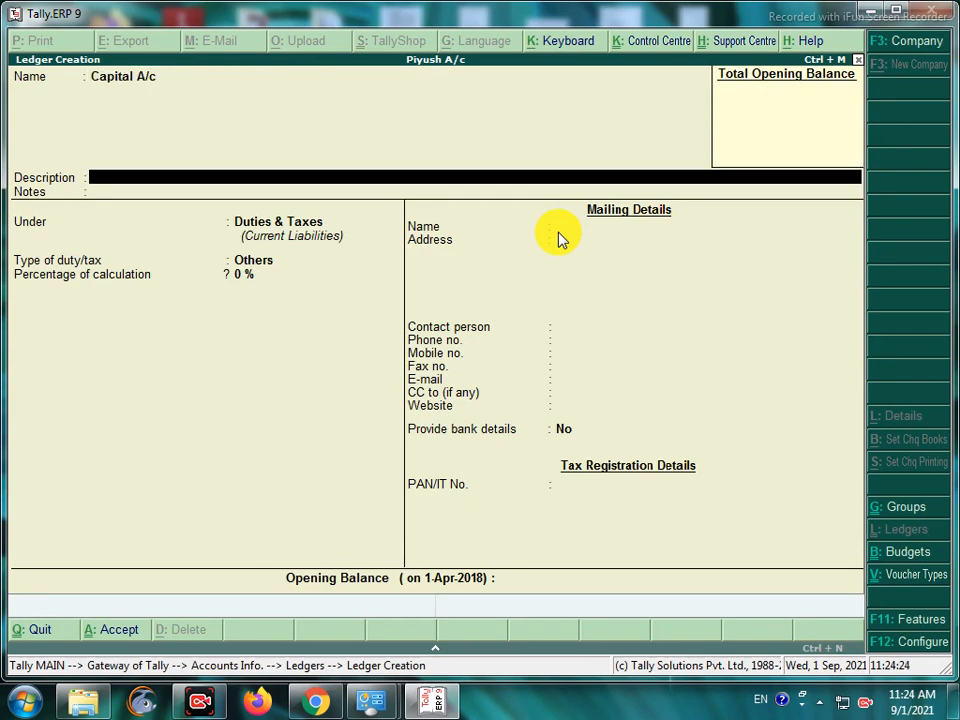
Place the Capital A/c ledger under the Capital Account group and save it
key("Return")
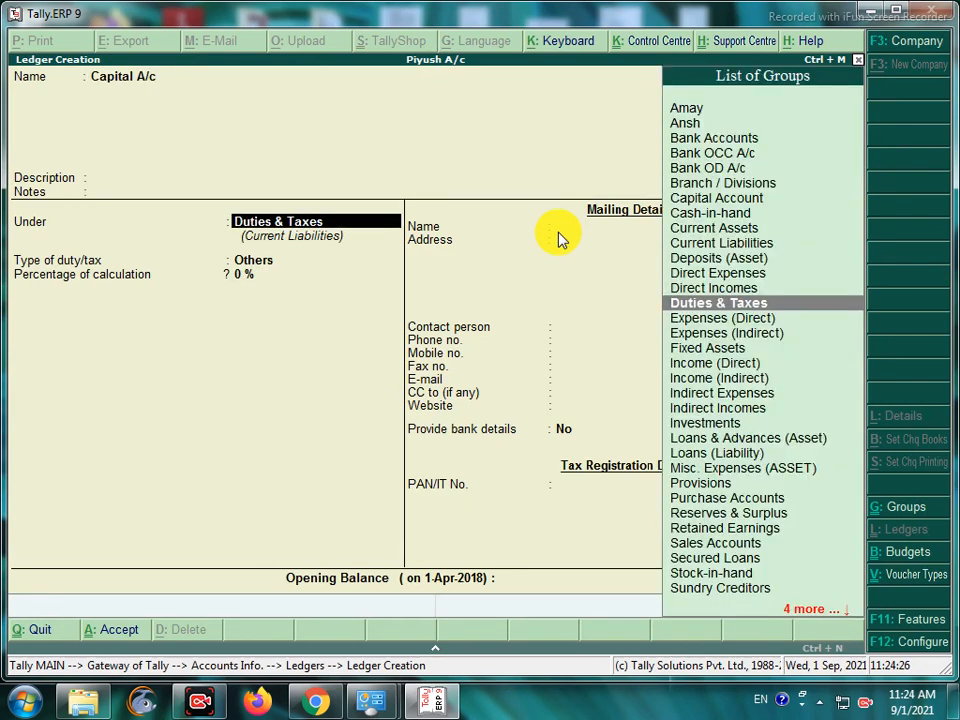
type("C")
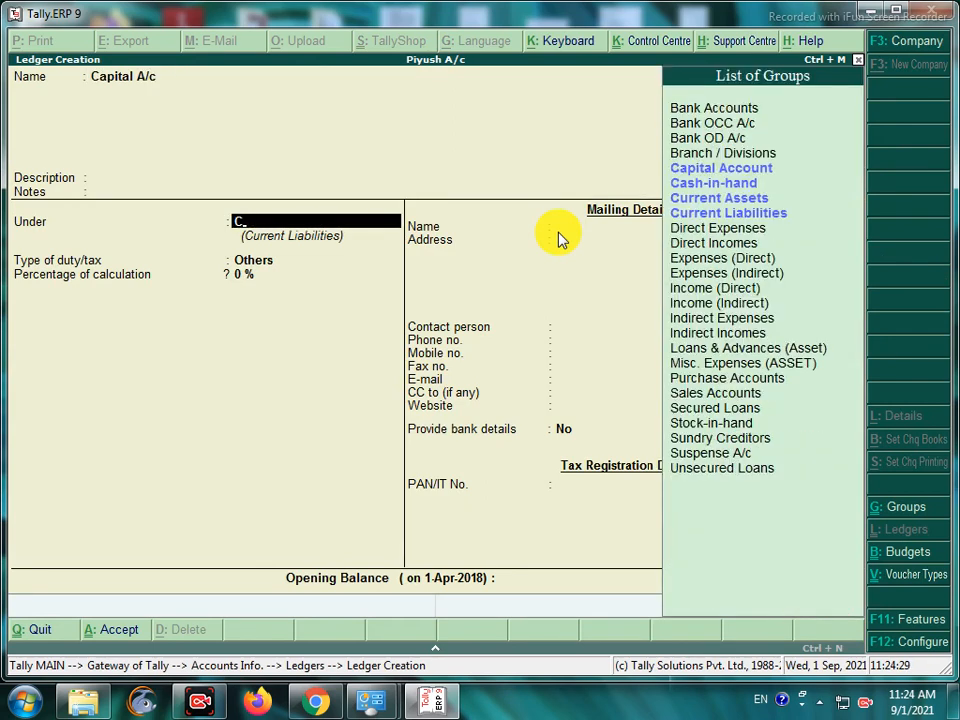
key("Down")
key("Return")
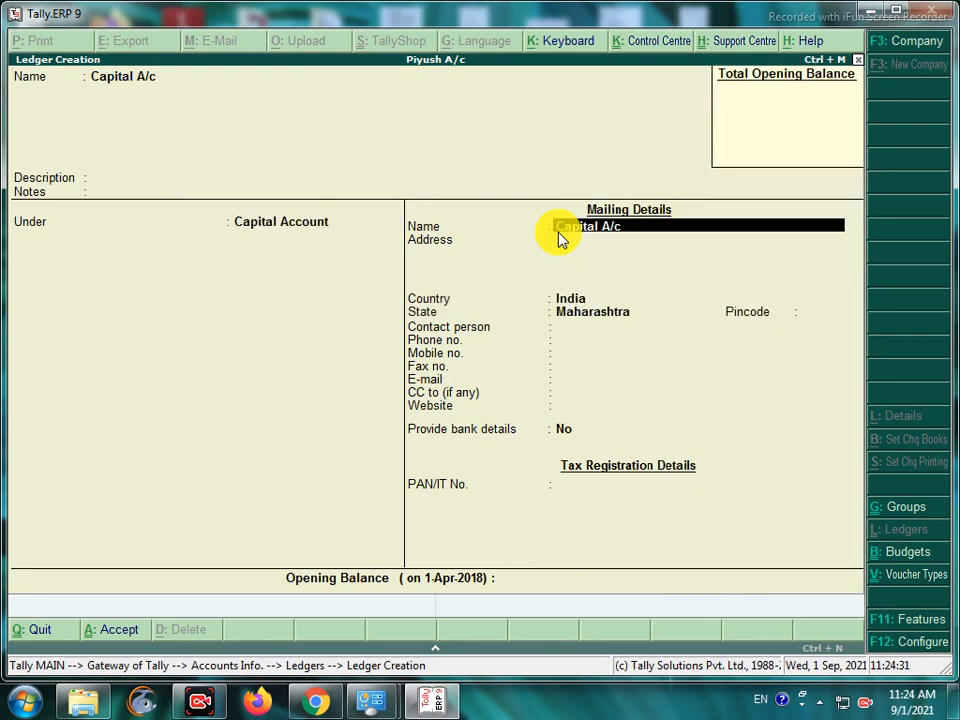
key("Return")
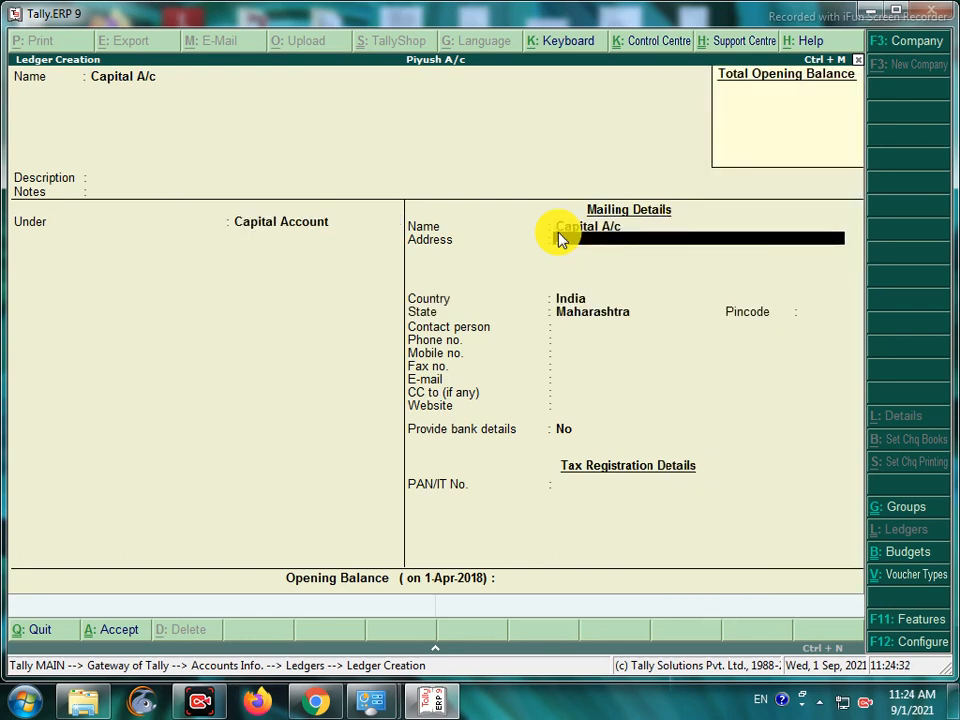
key("ctrl+a")
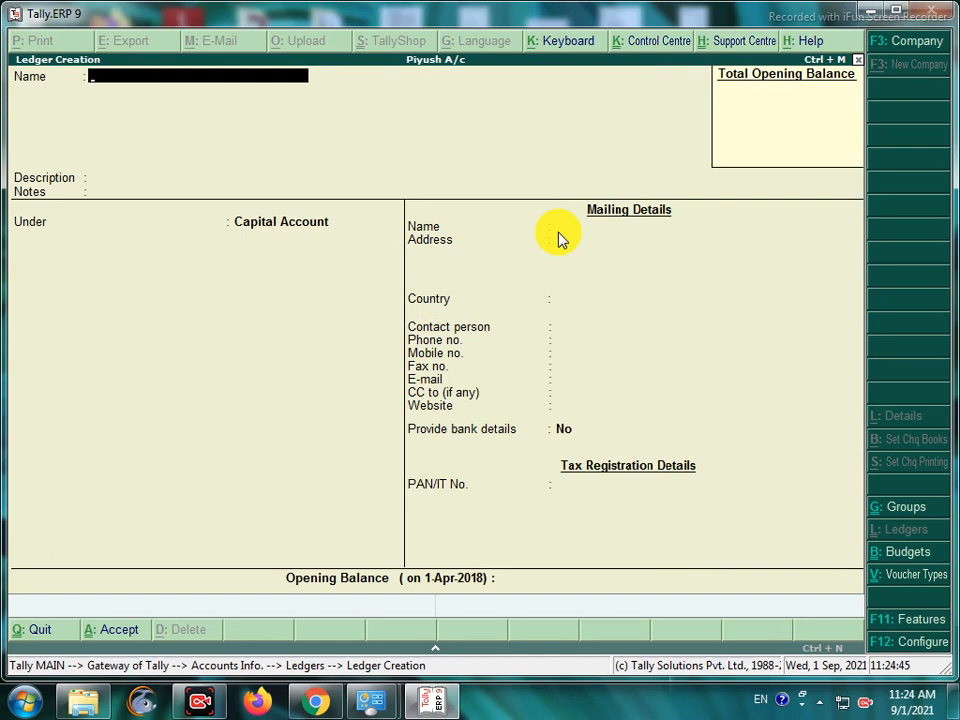
Name a new ledger Bank A/c and place it under the Bank Accounts group
type("Bank A/c")
key("Return")
key("Return")
key("Return")
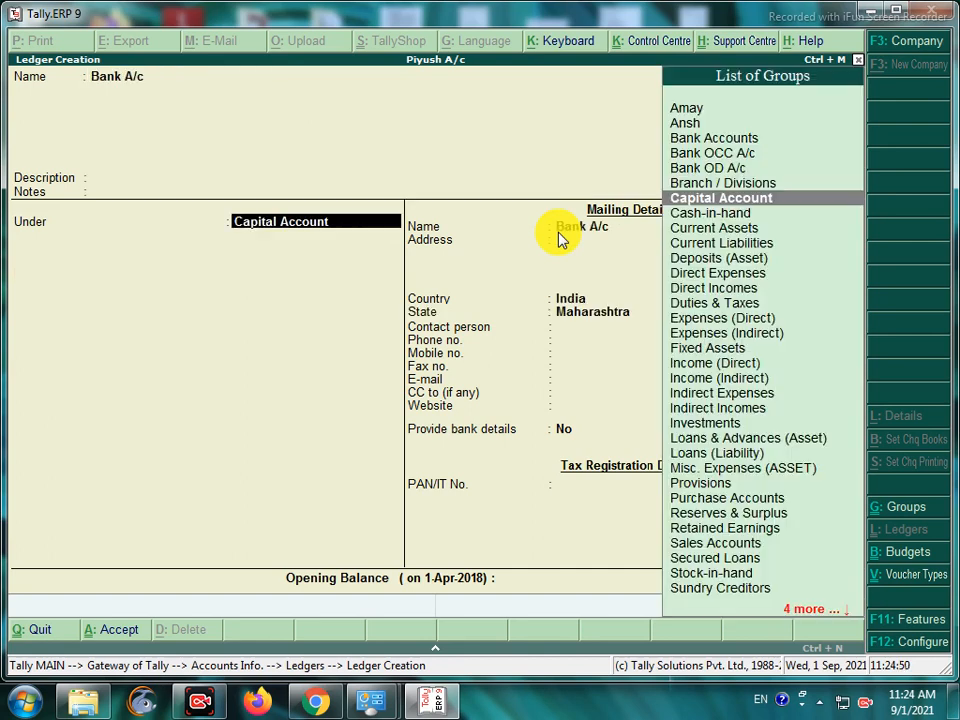
type("B")
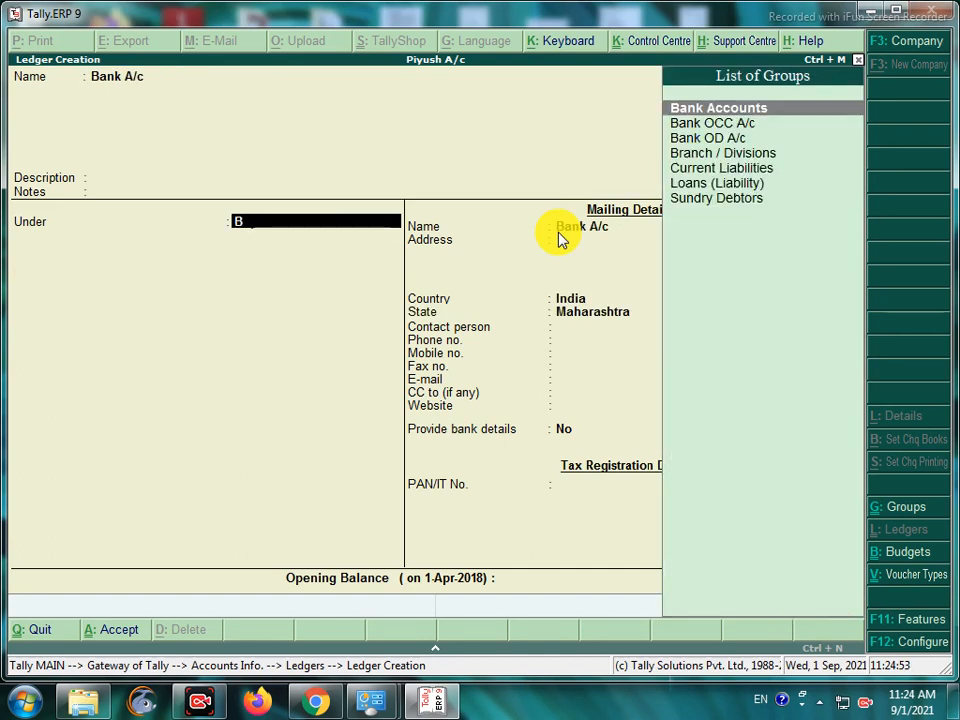
key("Return")
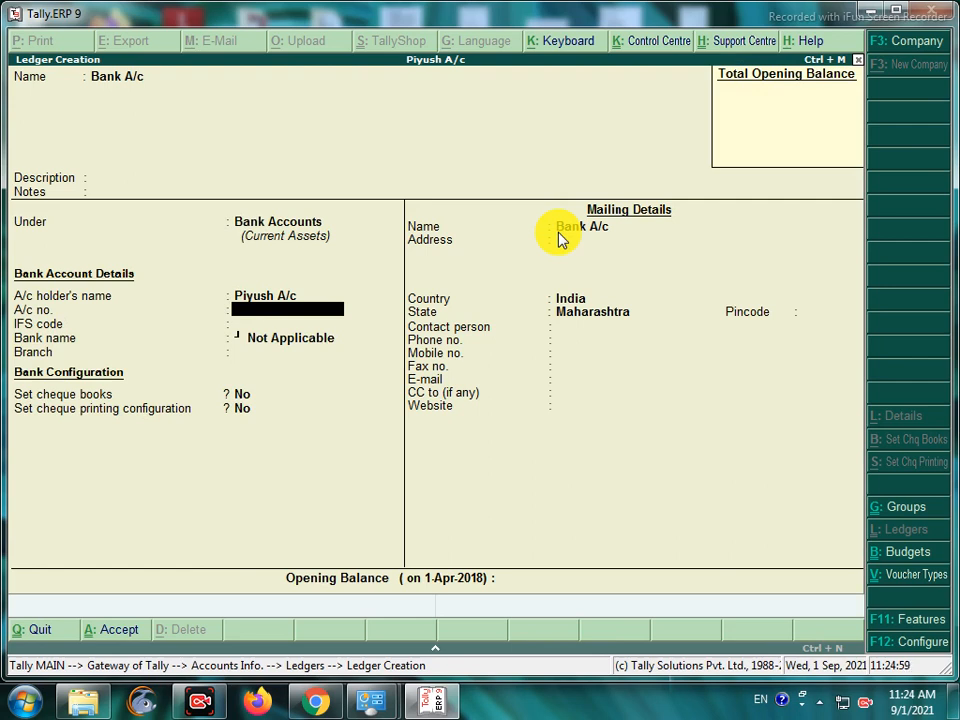
Save the Bank A/c ledger with its bank details left at their defaults and return to the Gateway
key("Return")
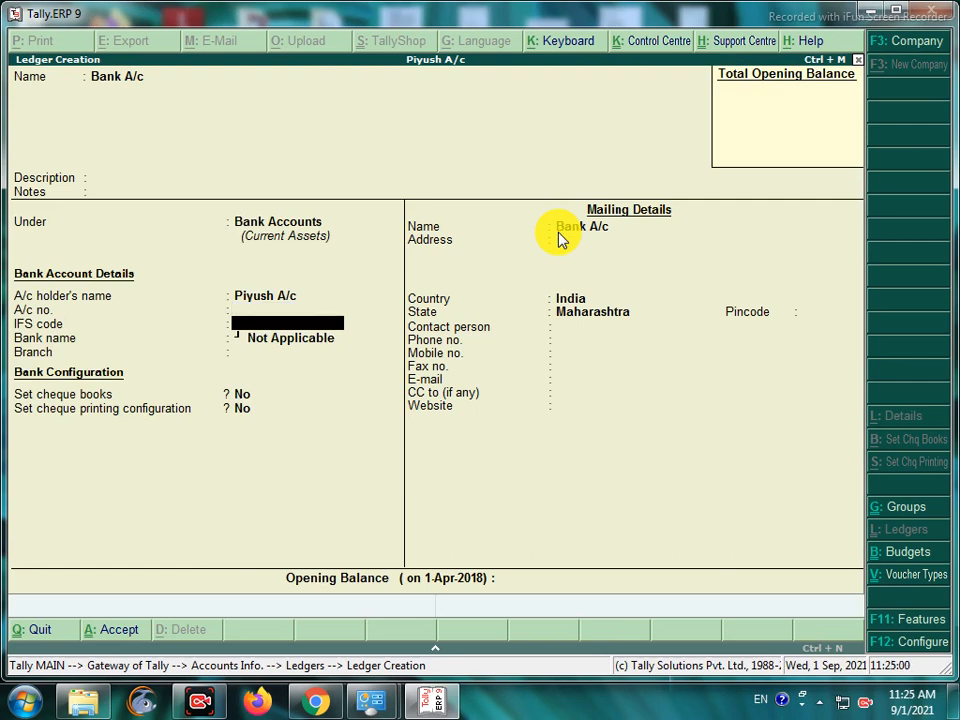
key("Return")
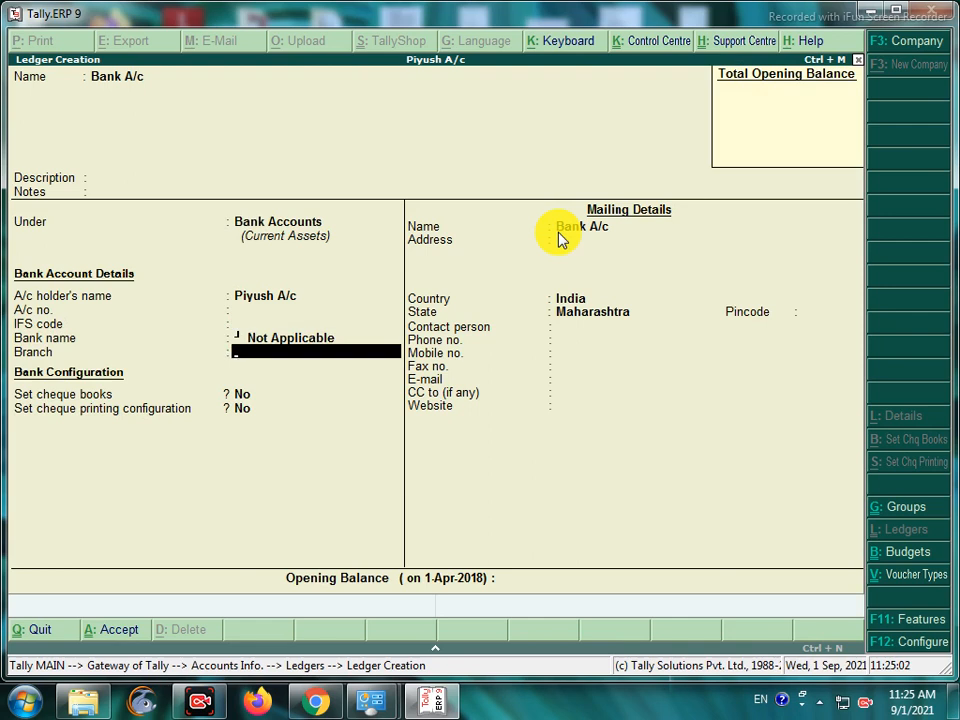
key("Return")
key("Return")
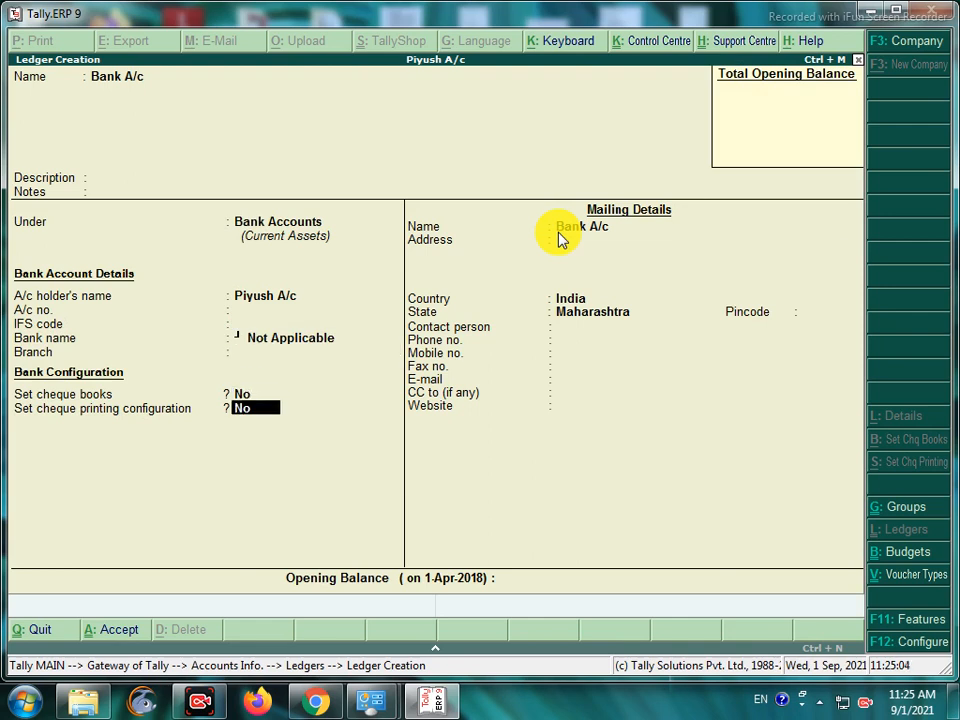
key("Return")
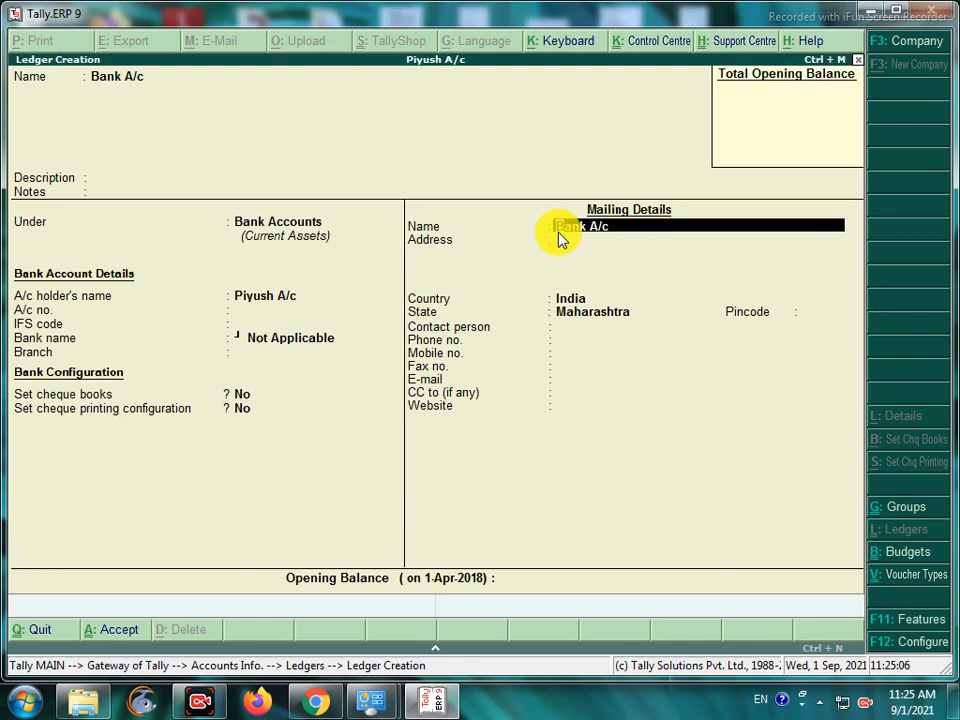
key("ctrl+a")
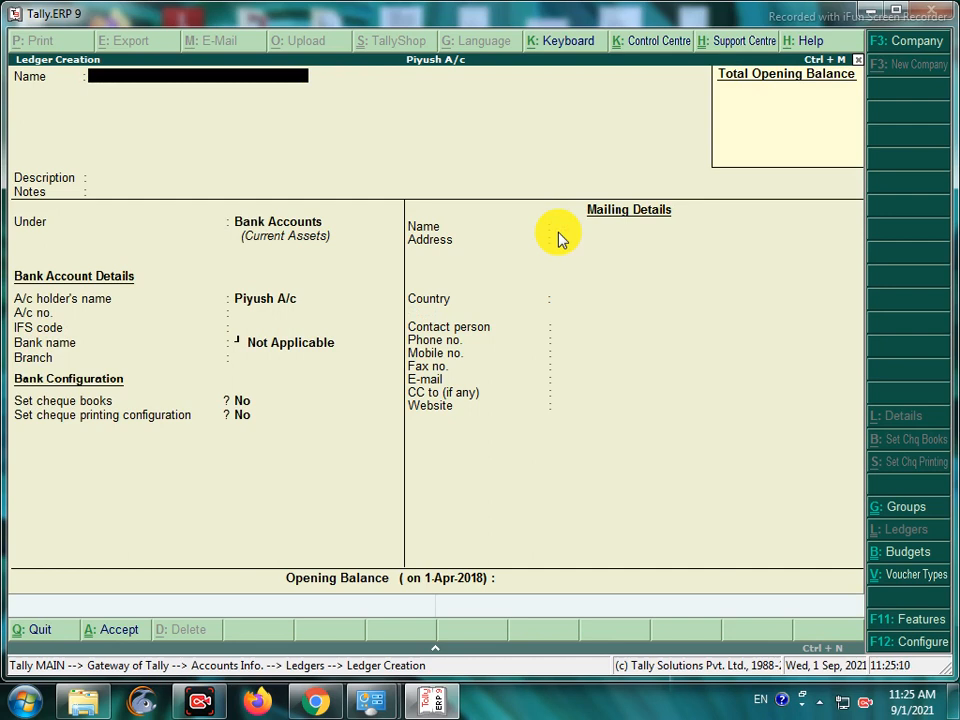
key("Escape")
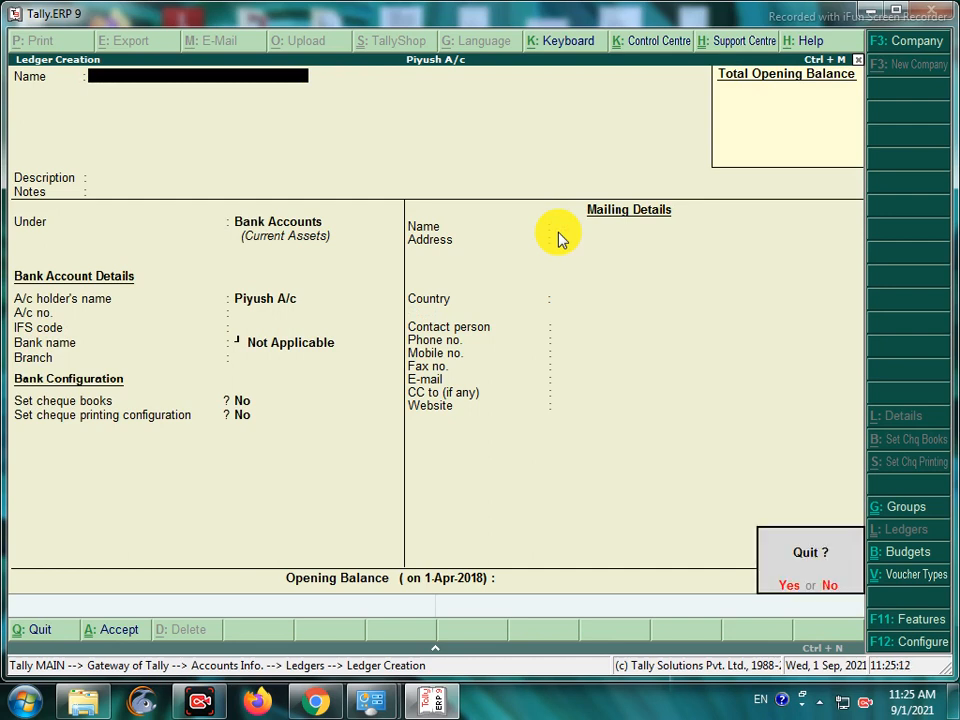
key("y")
key("Escape")
key("Escape")
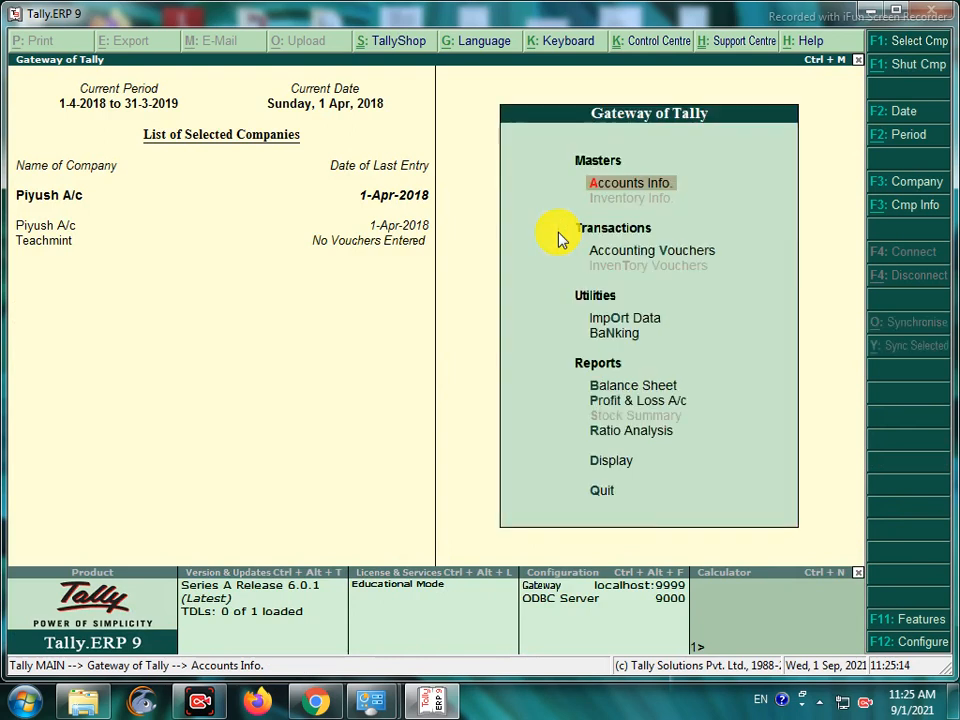
Open a purchase accounting voucher in voucher mode with supplier invoice number 1 dated 1-Apr-2018
key("Down")
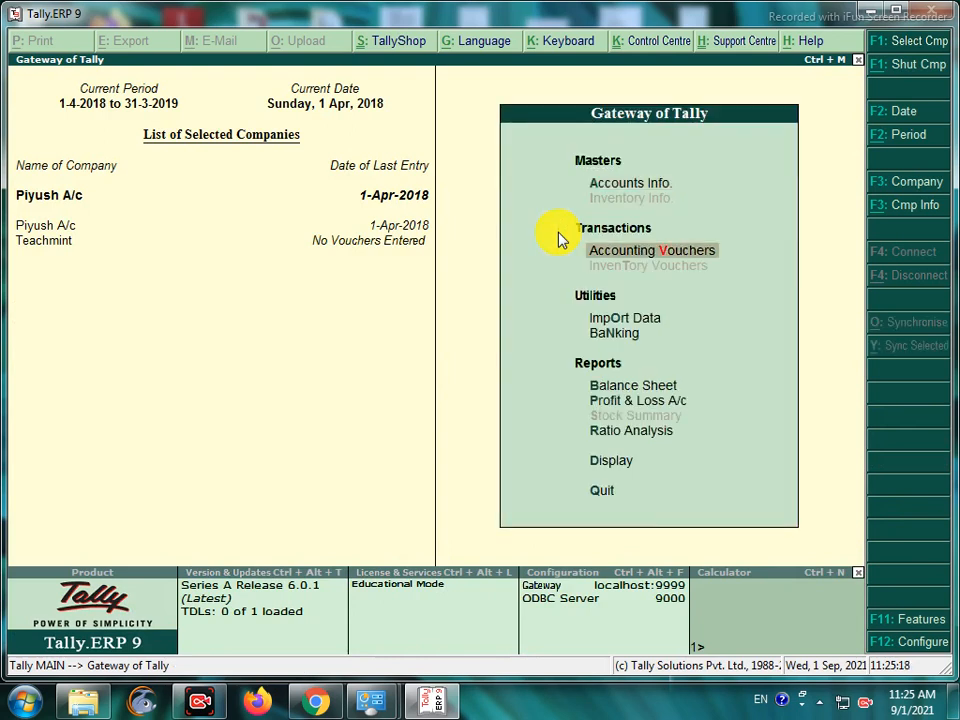
key("Return")
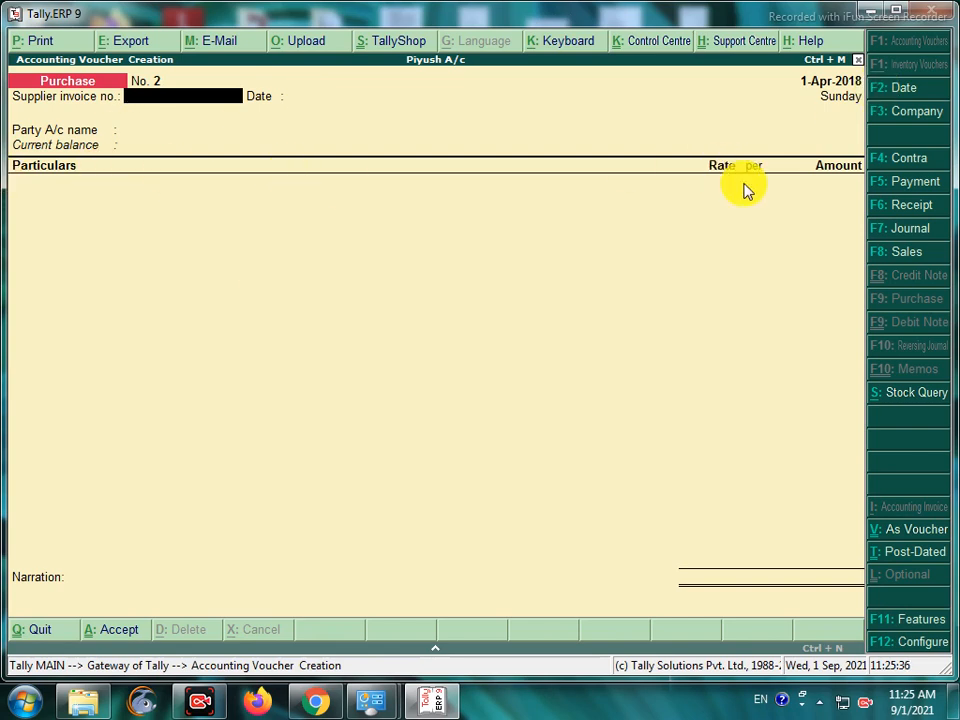
left_click(895, 538)
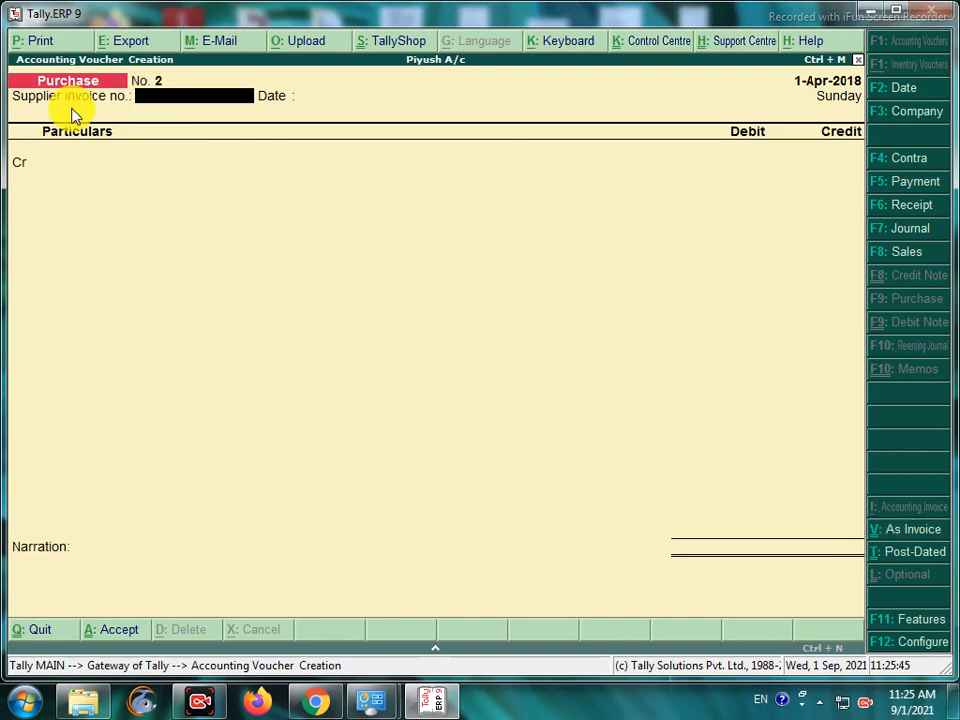
type("1")
key("Return")
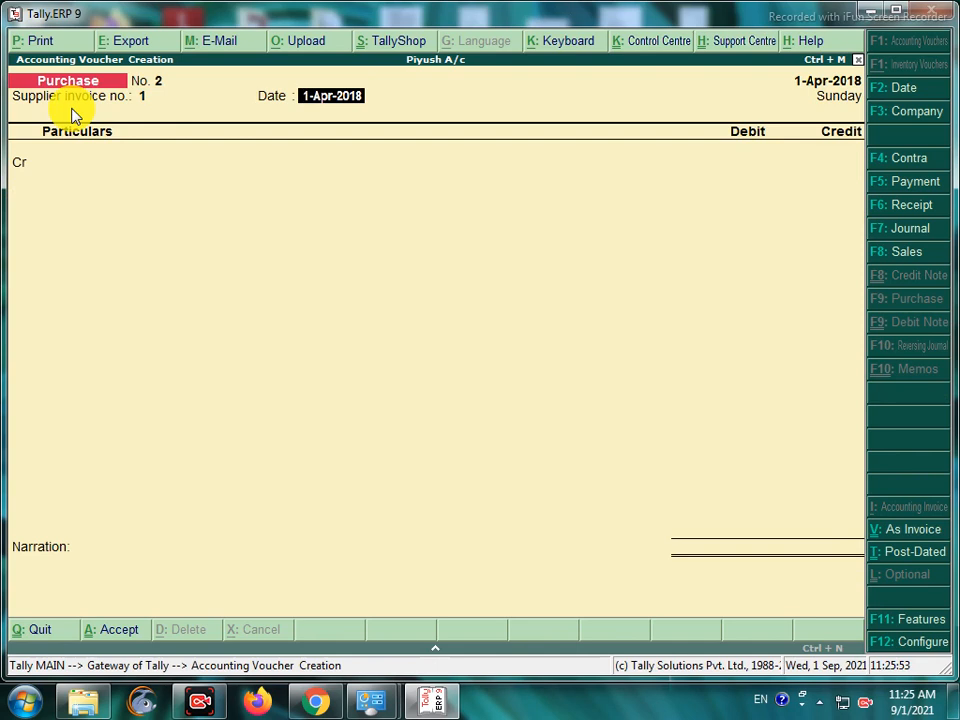
key("Return")
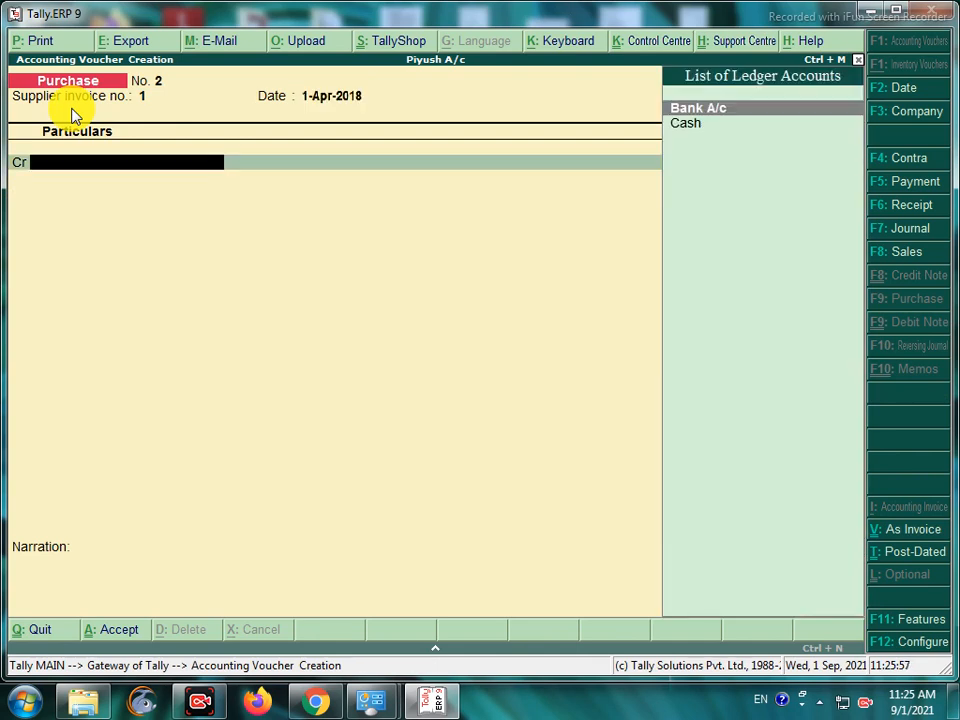
Choose Cash as the credited ledger of the purchase voucher and set the supplier's state to Maharashtra
key("Down")
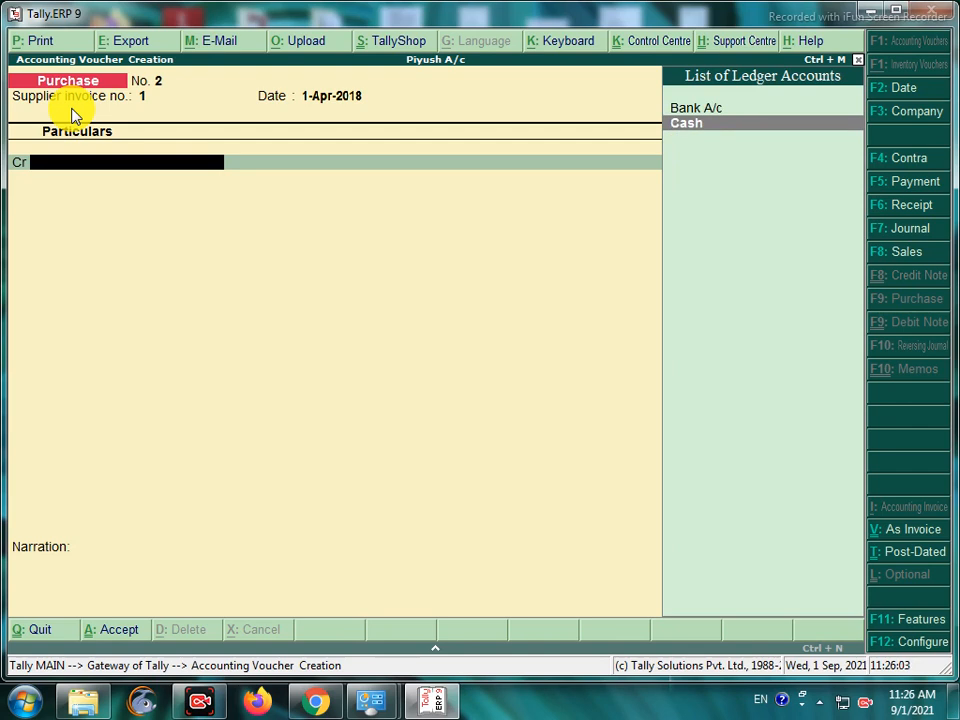
key("Return")
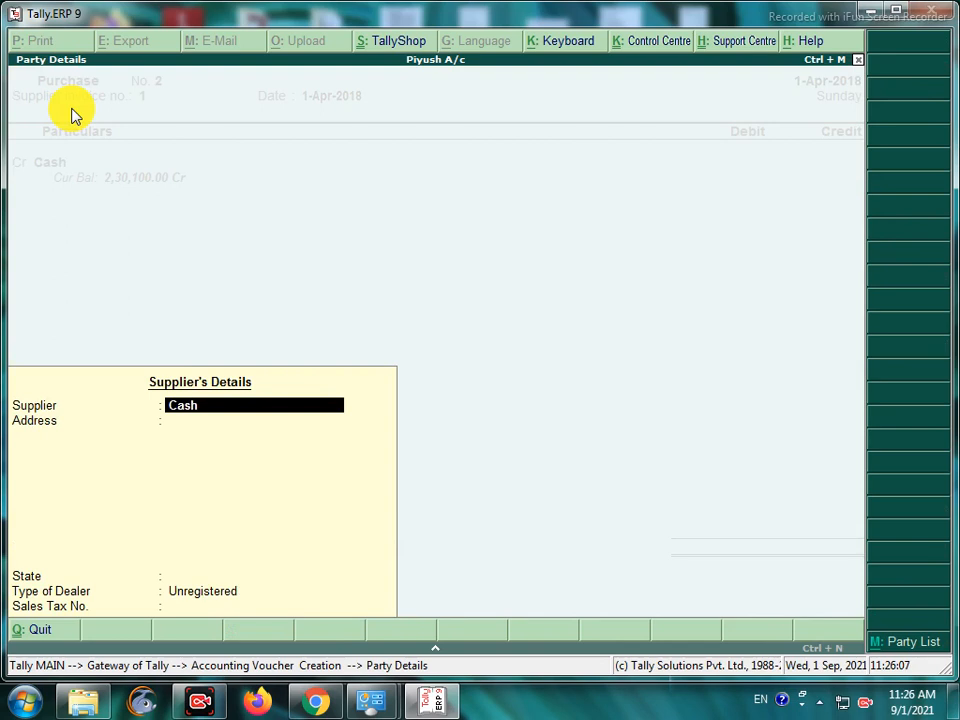
key("Return")
key("Return")
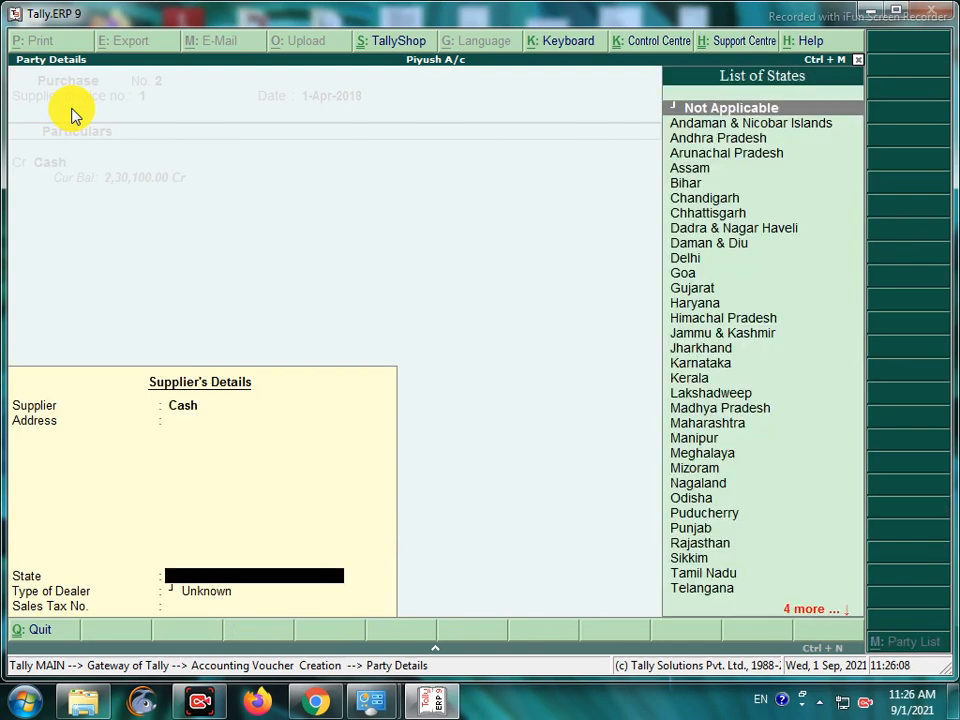
type("M")
key("Down")
key("Return")
key("Return")
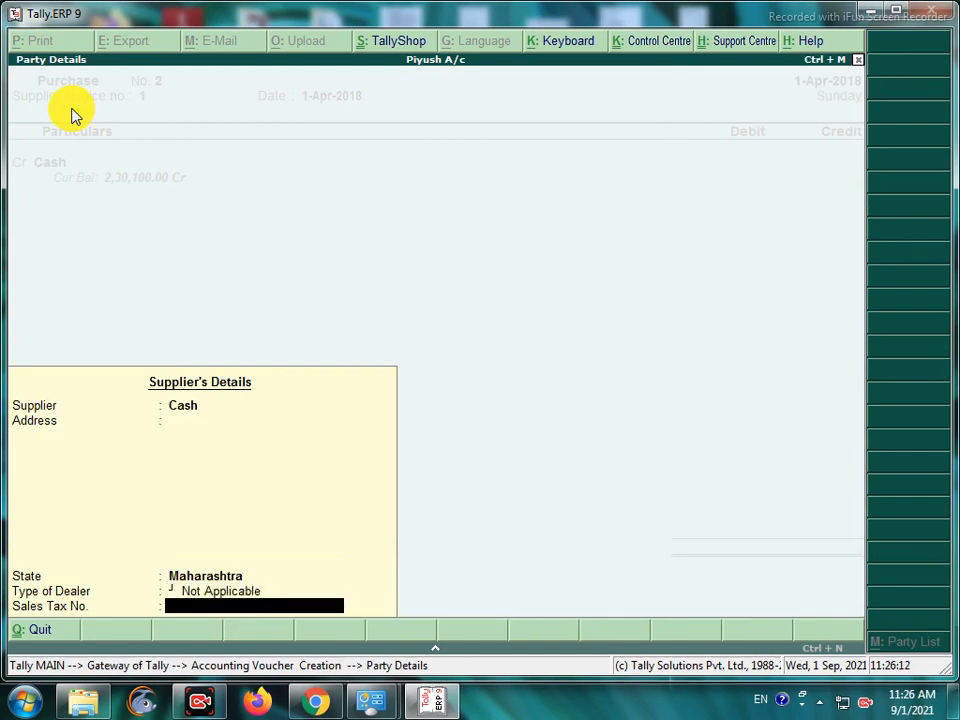
key("Return")
Credit Cash with 5000, debit the Purchase ledger with the same amount, and save the purchase voucher without a narration
type("5000")
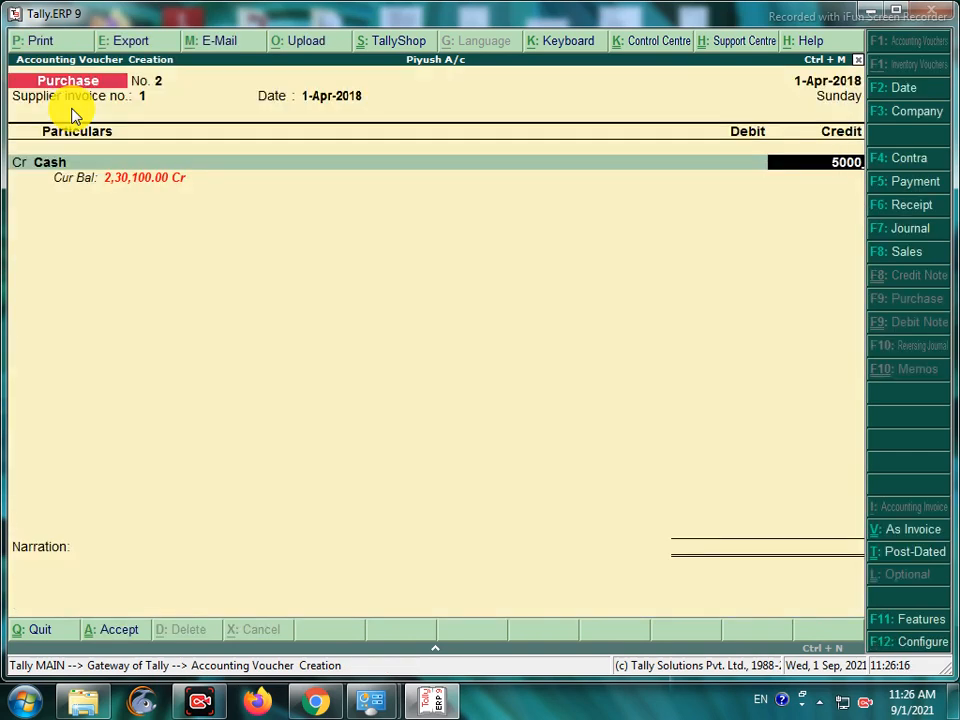
key("Return")
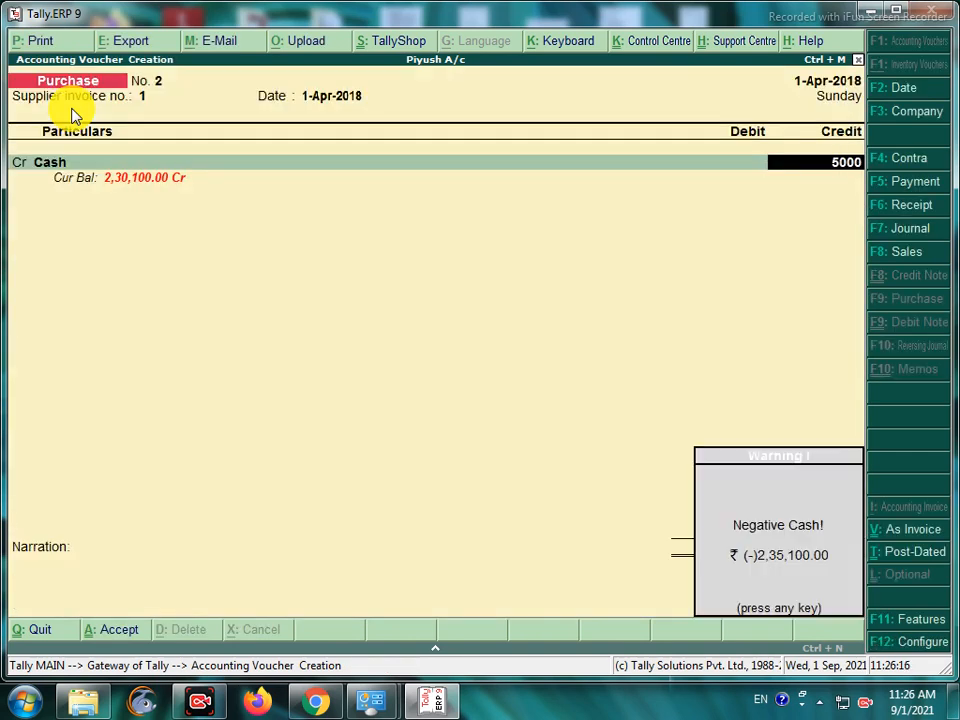
key("Return")
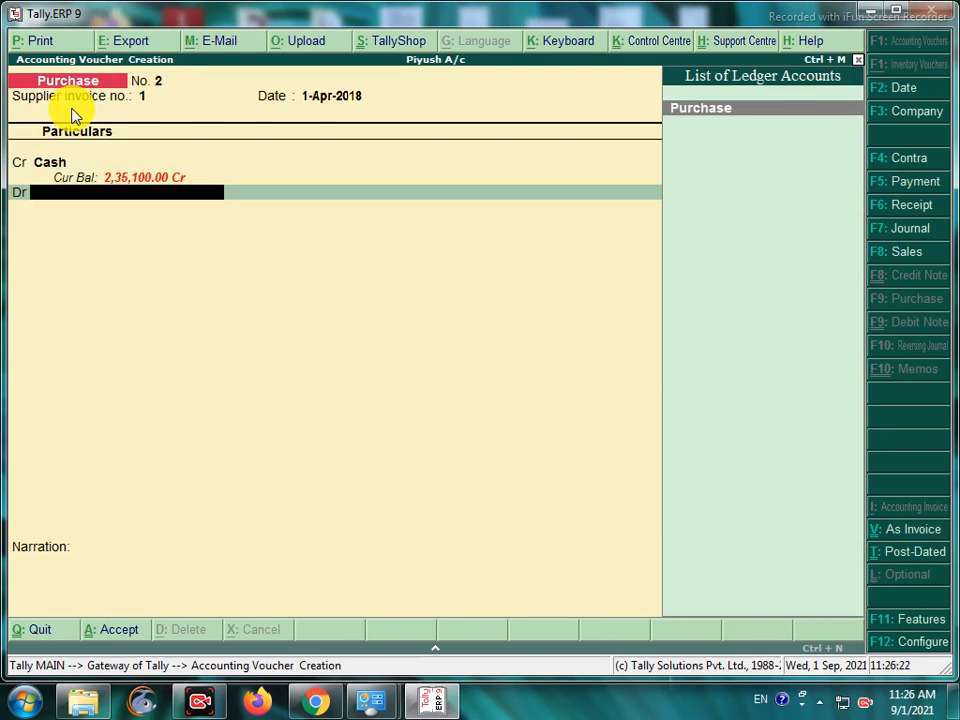
key("Return")
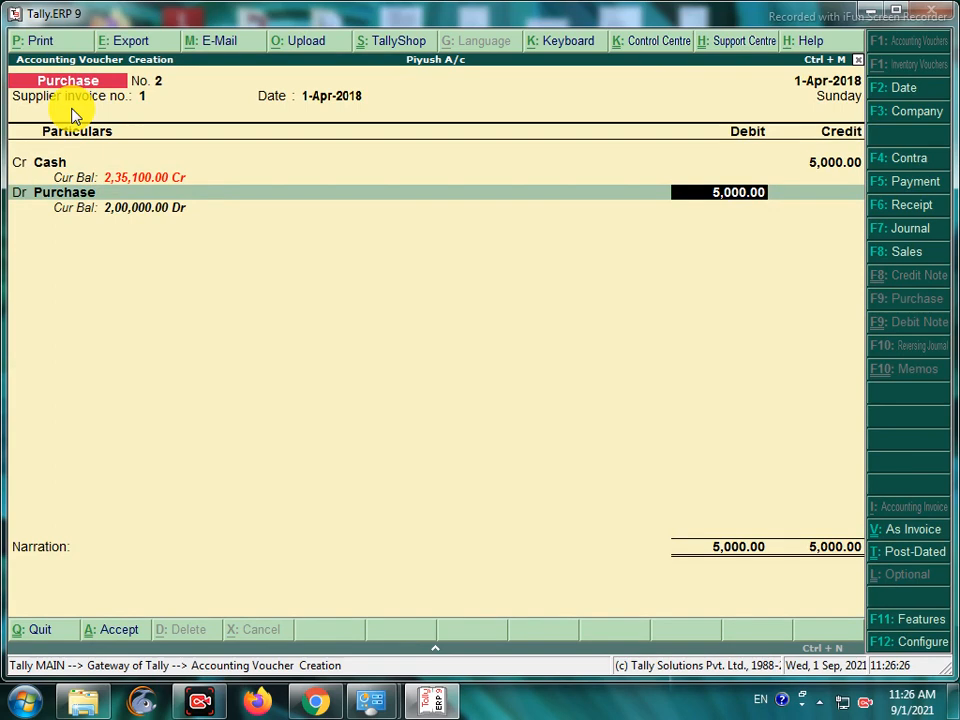
key("Return")
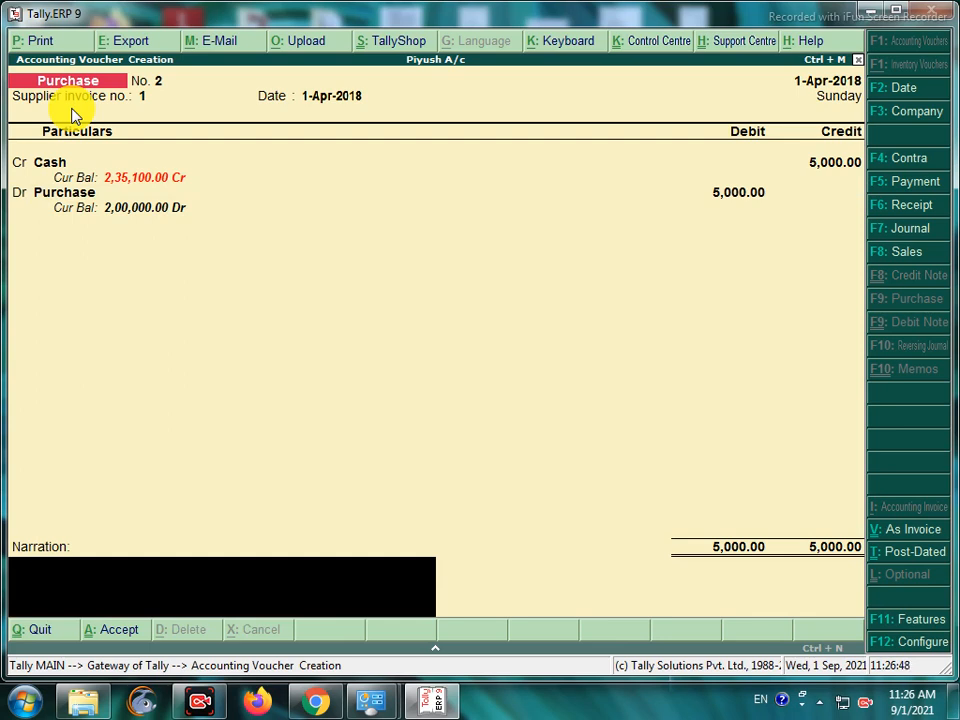
key("Return")
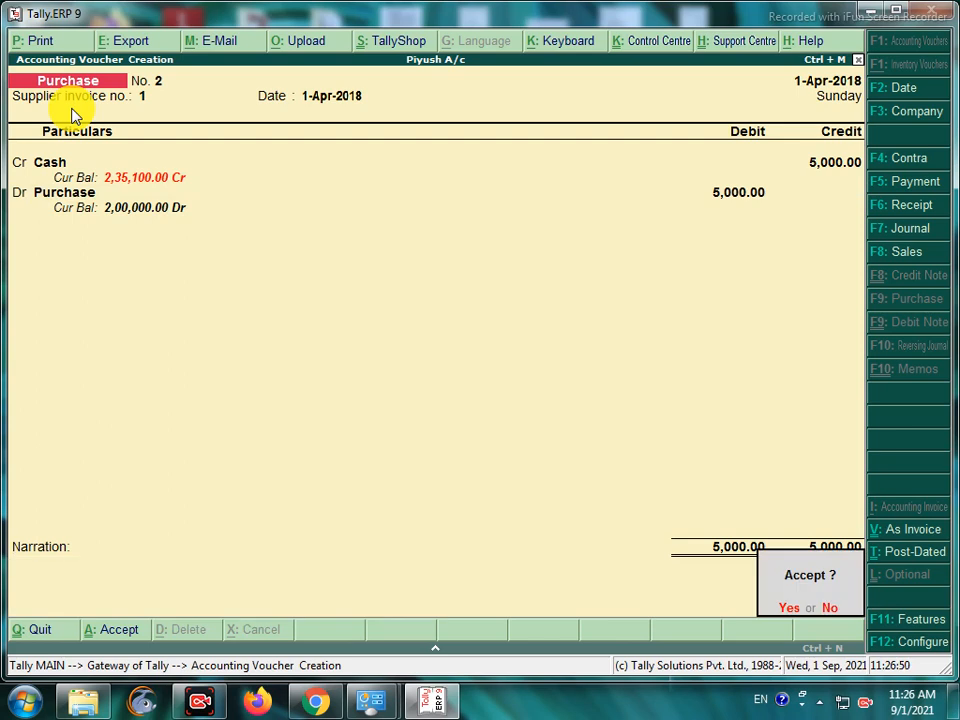
key("Return")
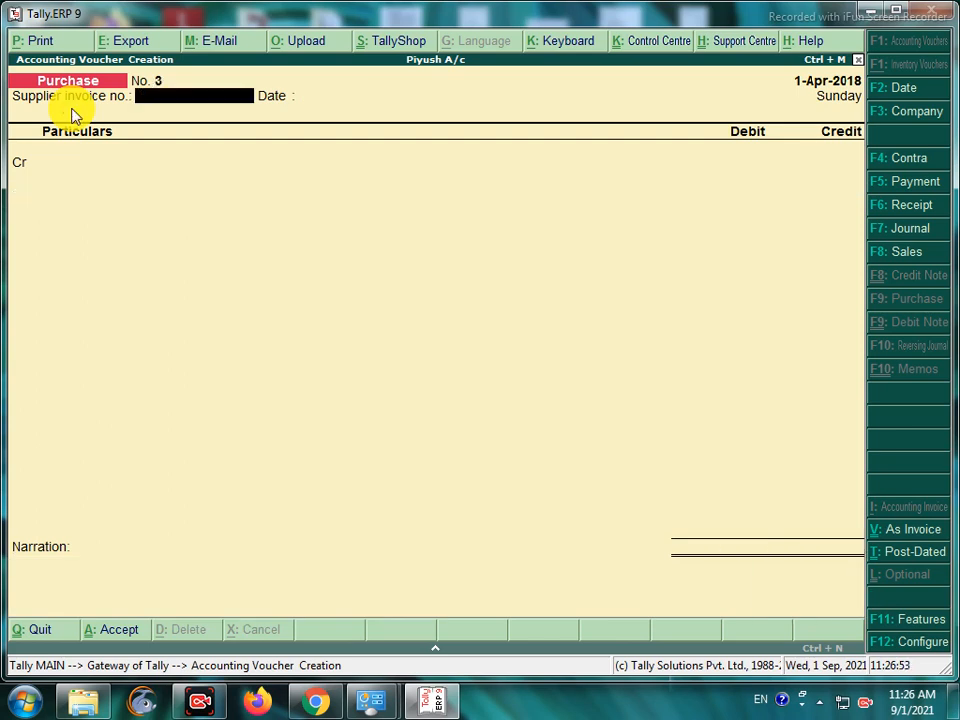
key("Escape")
key("Return")
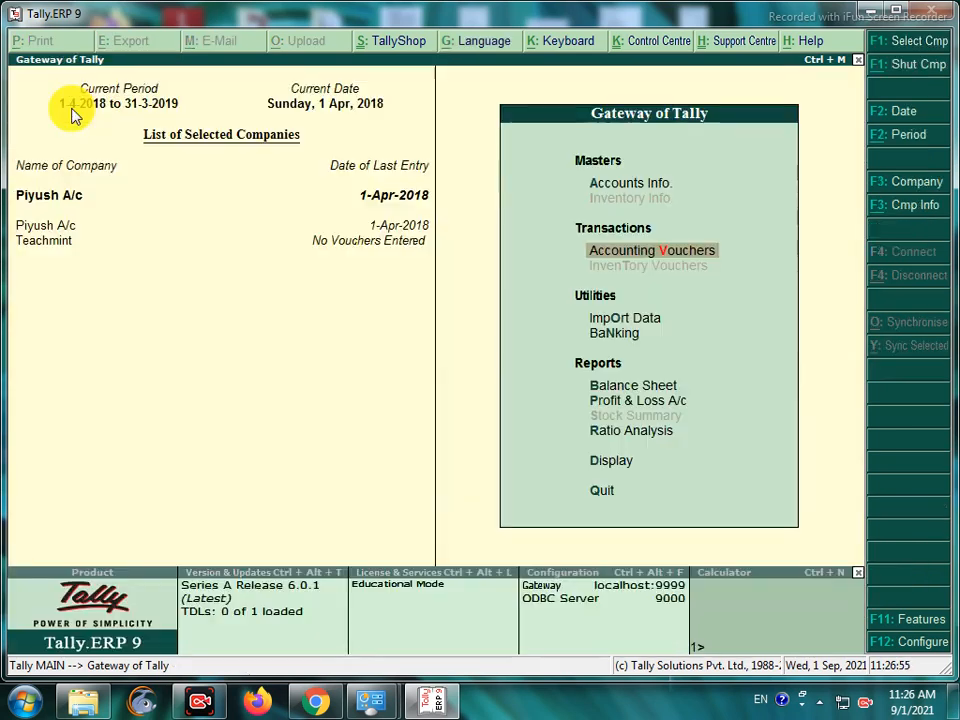
Open a payment accounting voucher and start a new ledger named Goods A/c from its debit line
key("Return")
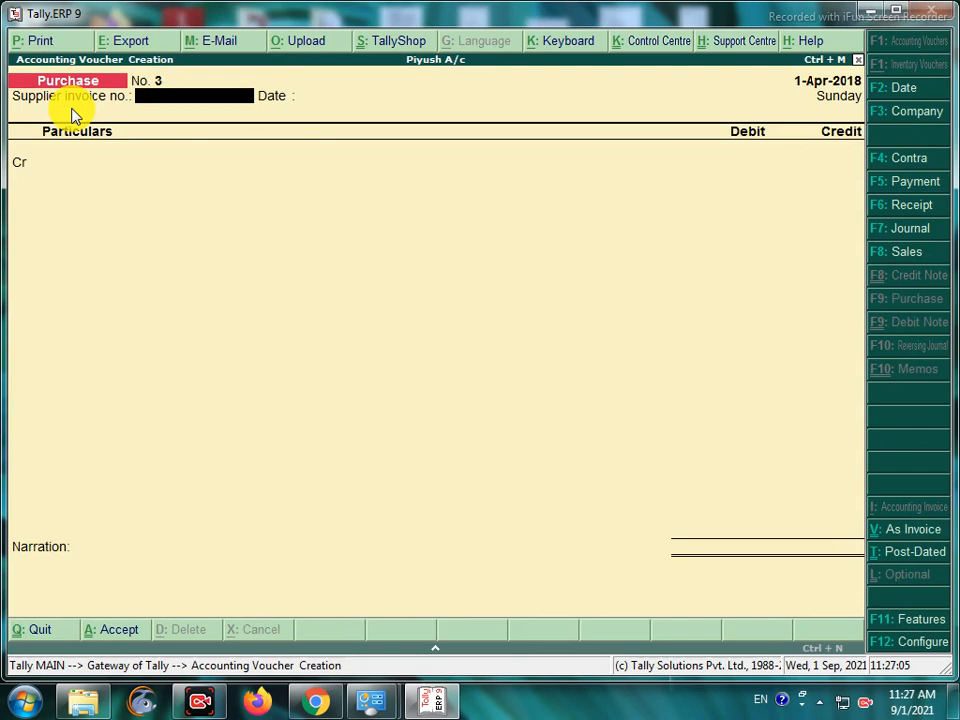
left_click(902, 185)
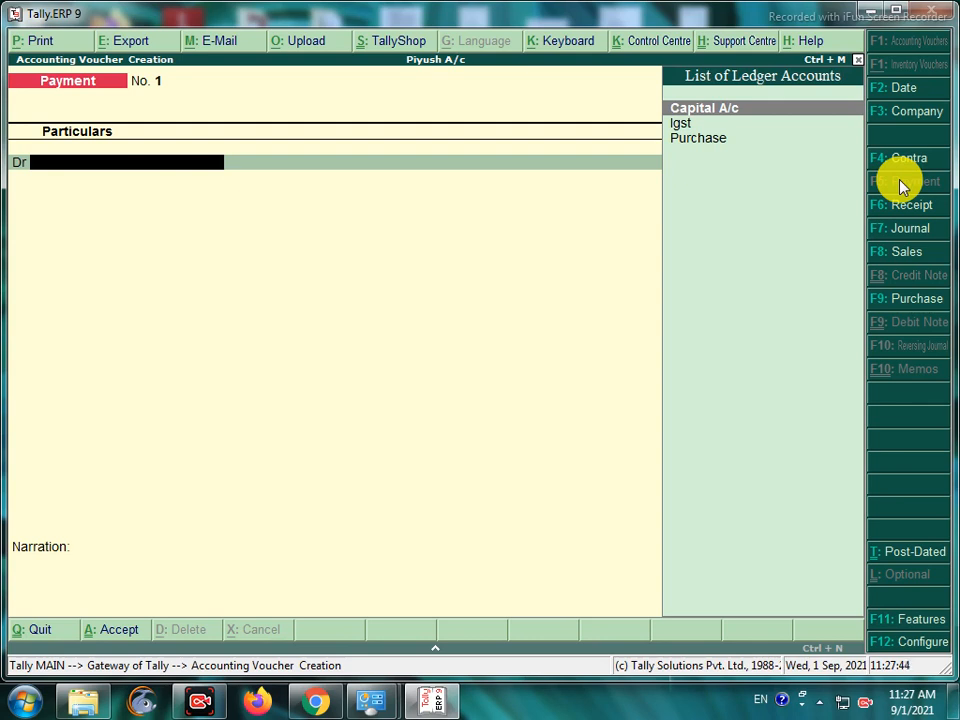
left_click(898, 180)
key("alt+c")
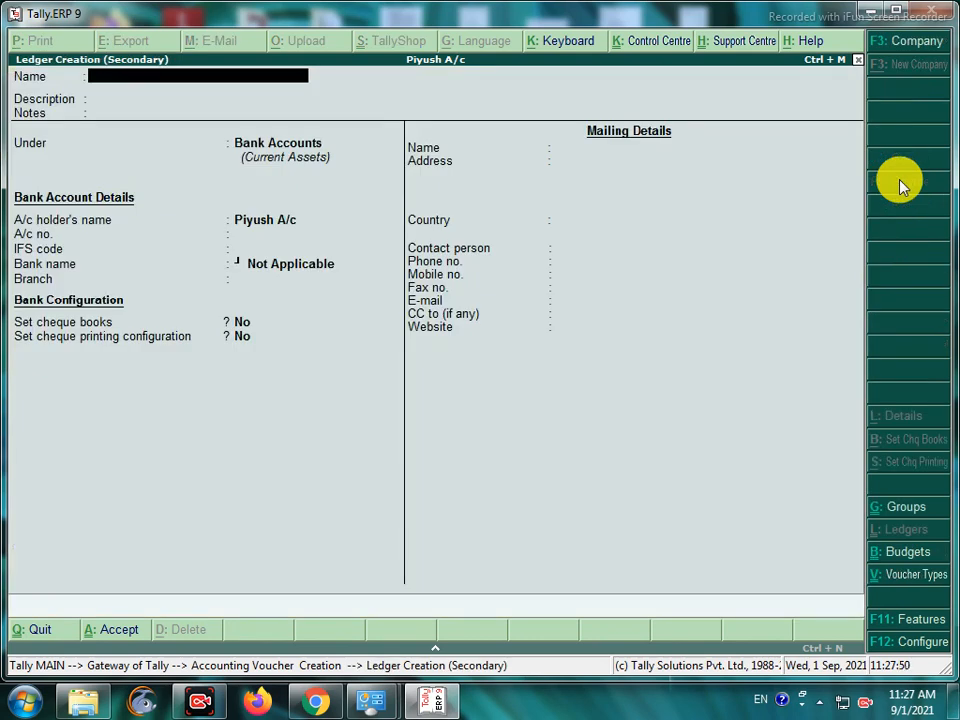
type("Goods A/c")
key("Return")
key("Return")
key("Return")
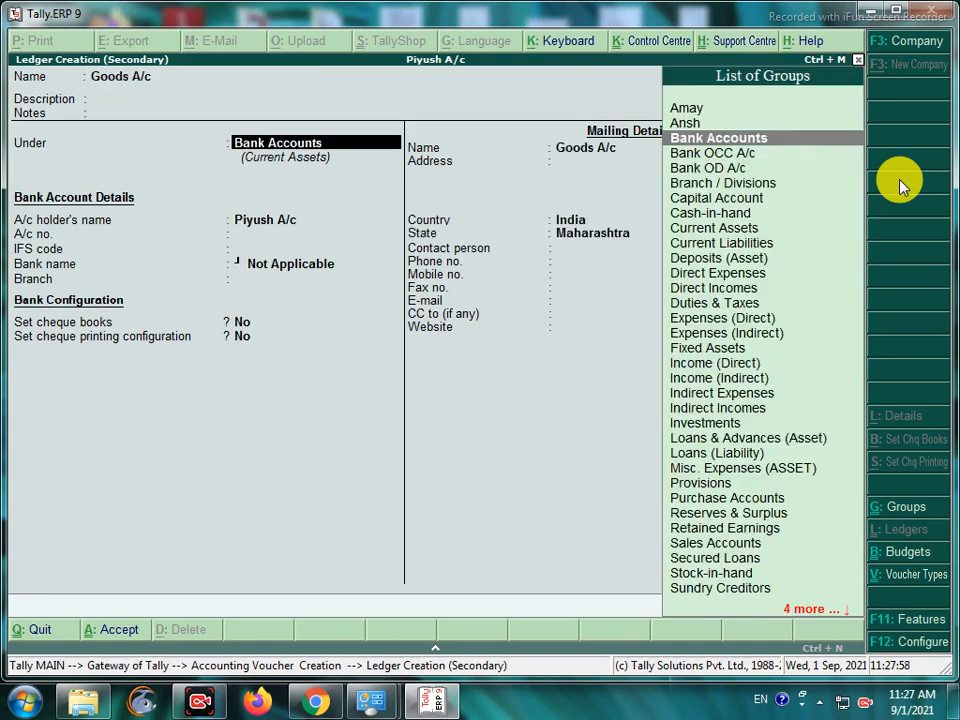
Place the Goods A/c ledger under the Current Assets group and save it with its mailing and tax details left at their defaults
type("C")
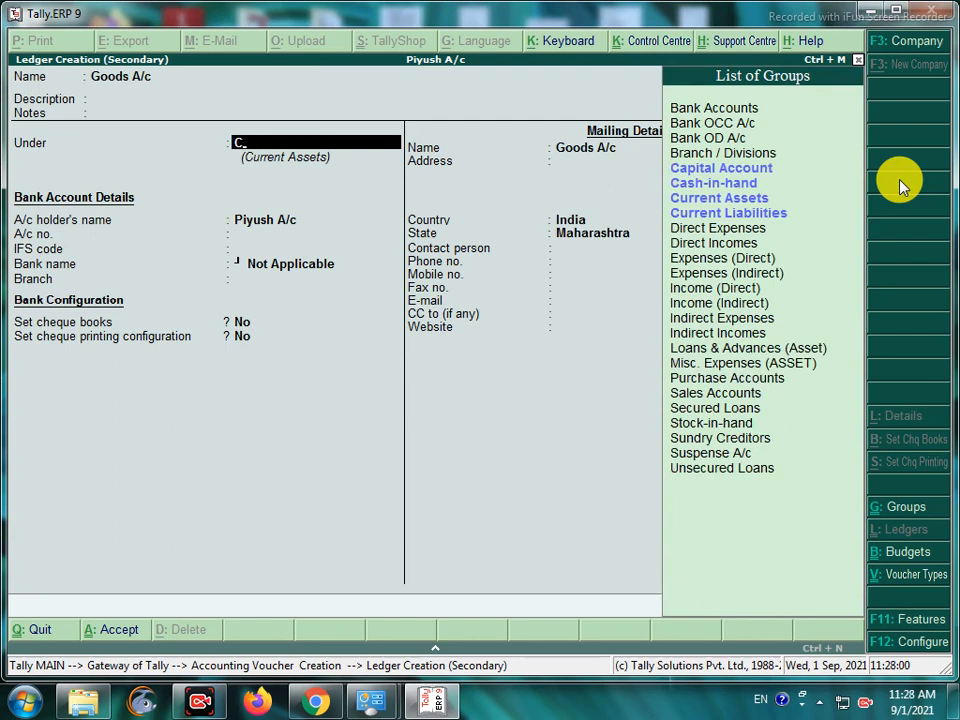
key("Down")
key("Down")
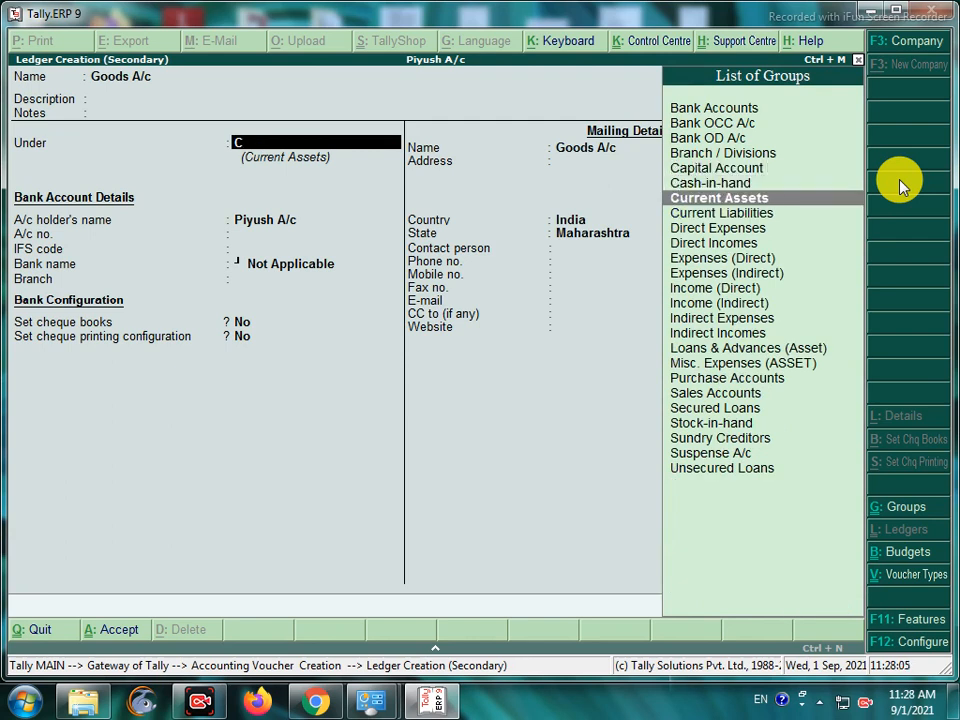
key("Return")
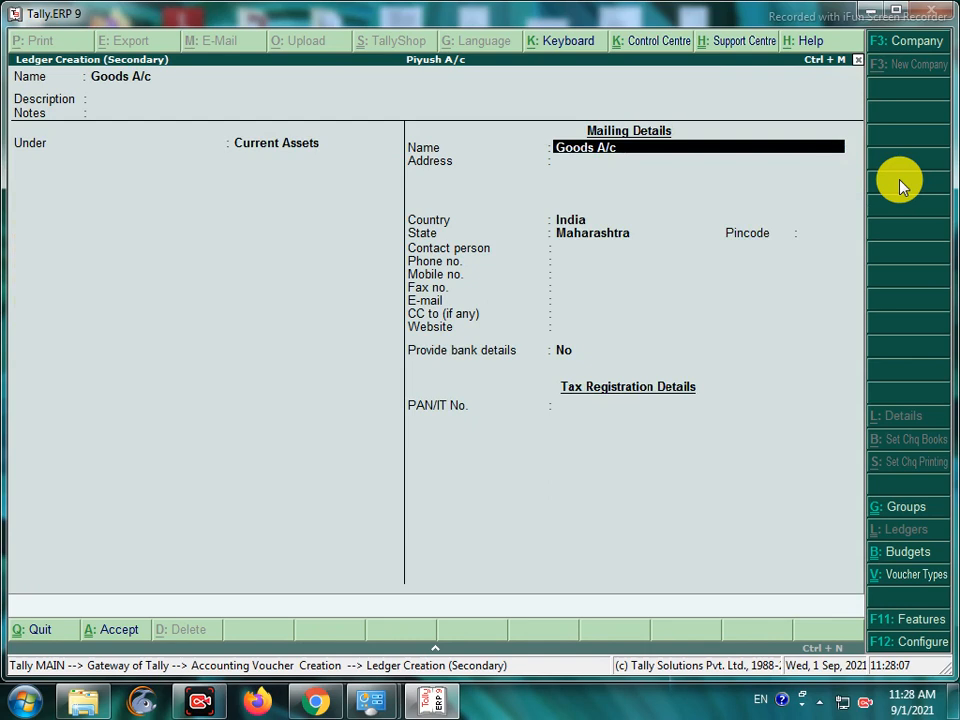
key("Return")
key("Return")
key("Return")
key("Return")
key("Return")
key("Return")
key("Return")
key("Return")
key("Return")
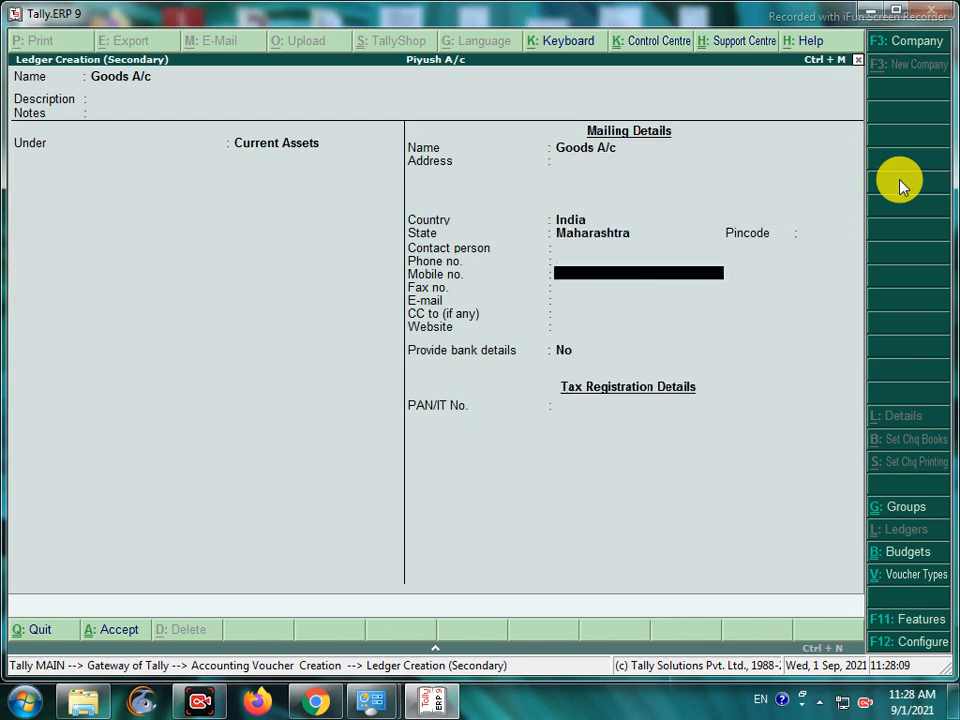
key("Return")
key("Return")
key("Return")
key("Return")
key("Return")
key("Return")
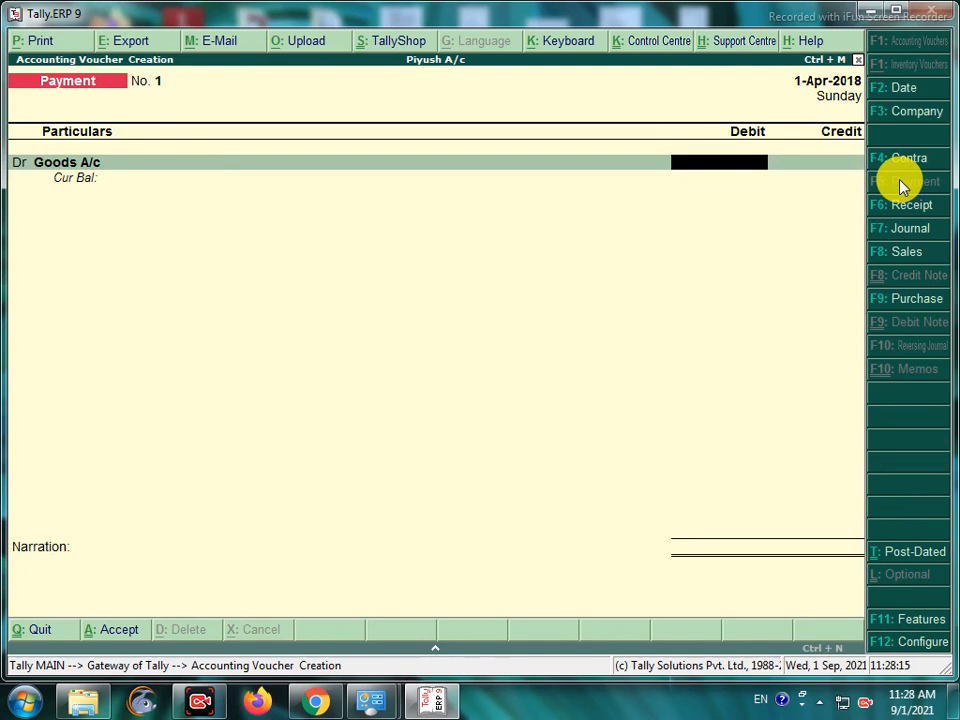
Debit Goods A/c with 10000, credit Cash with the same amount, and save the payment voucher without a narration
type("10000")
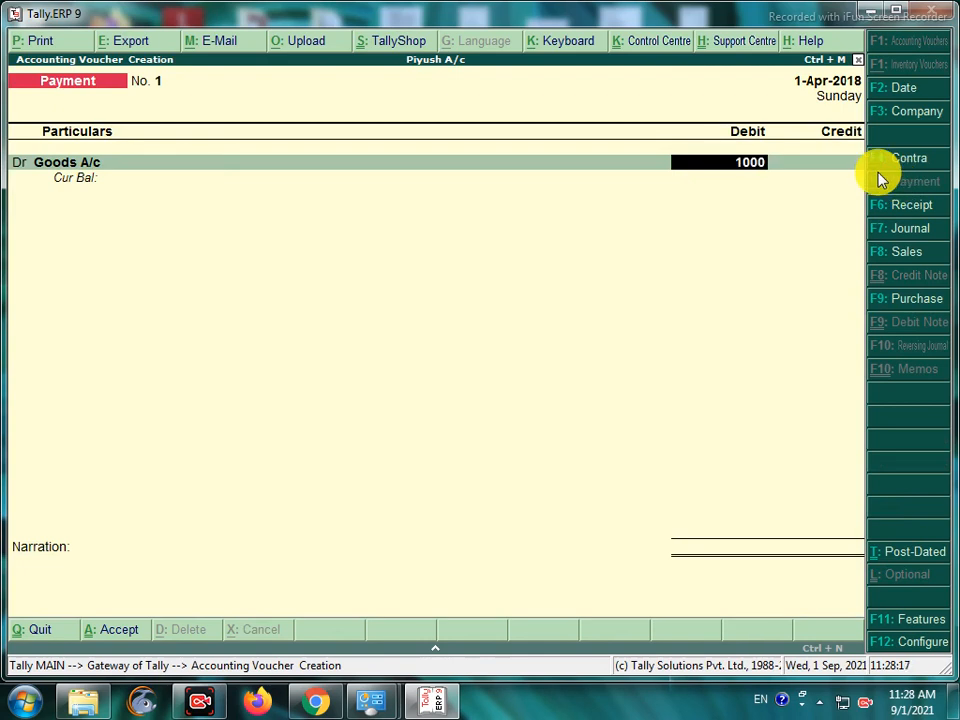
key("Return")
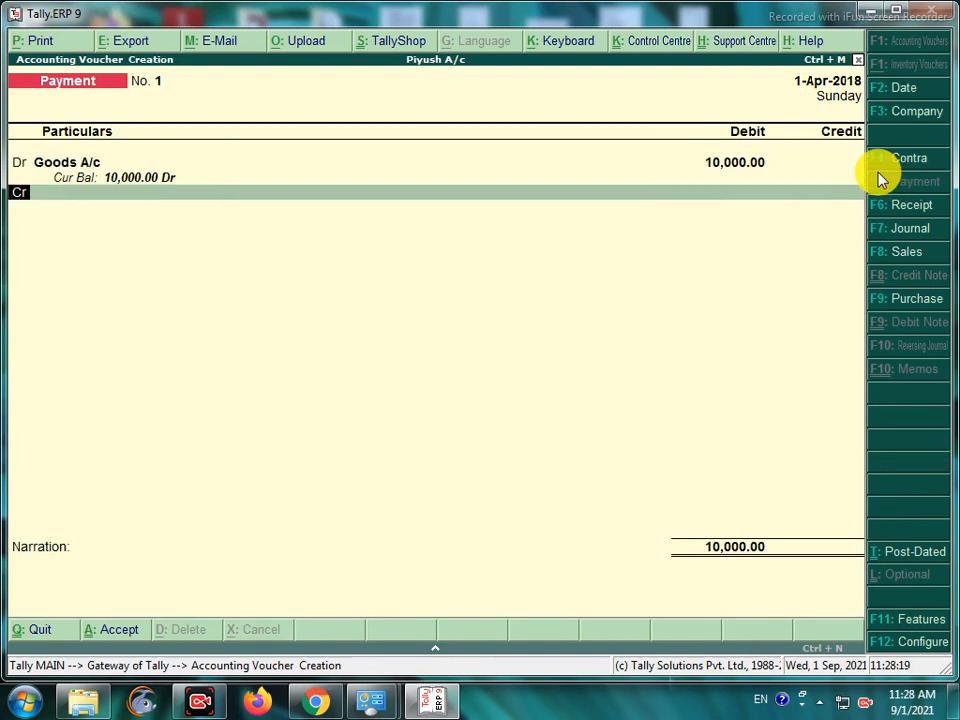
key("Return")
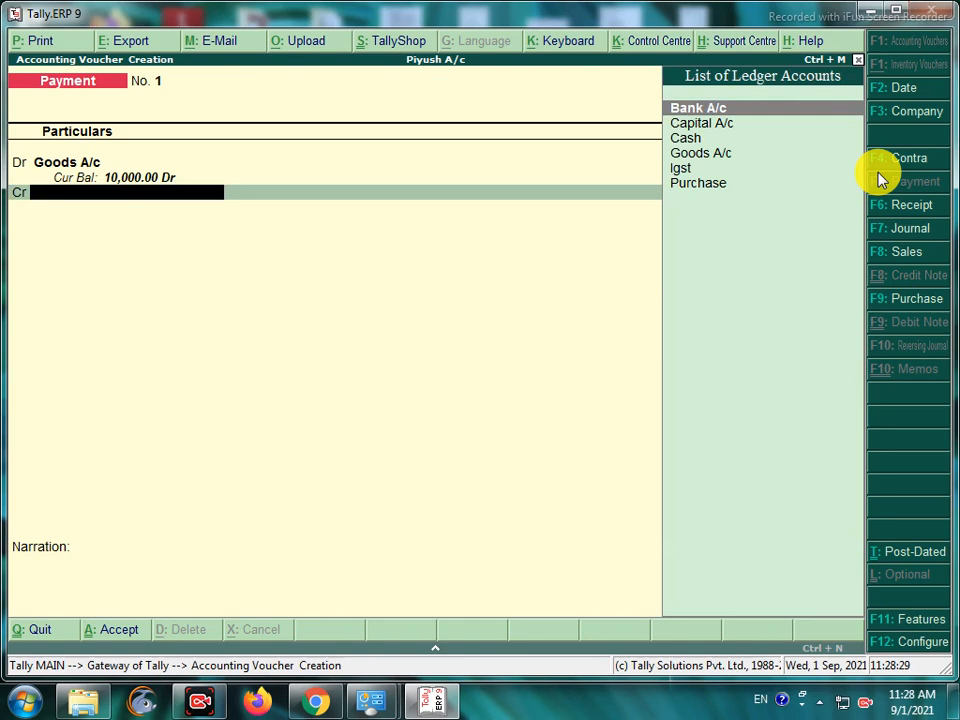
key("Down")
key("Down")
key("Return")
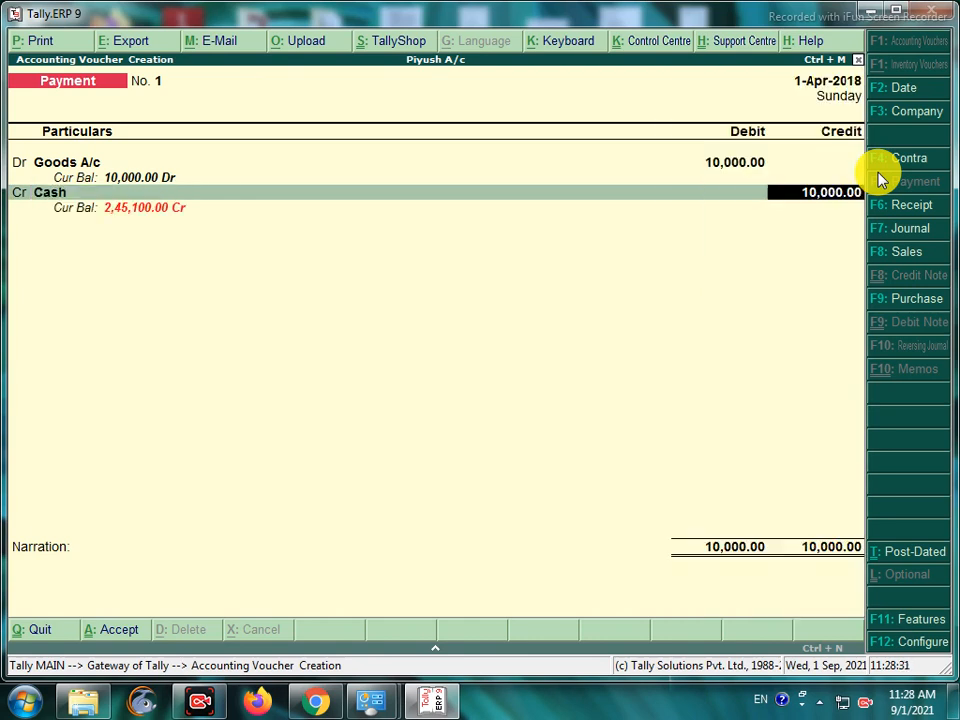
key("Return")
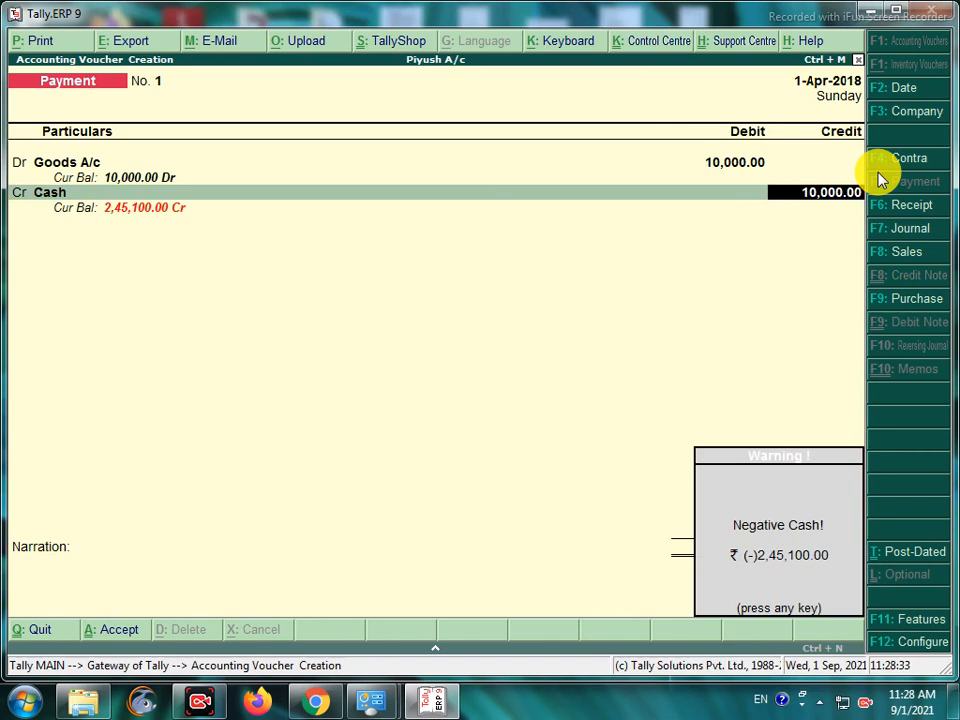
key("Return")
key("Return")
key("Return")
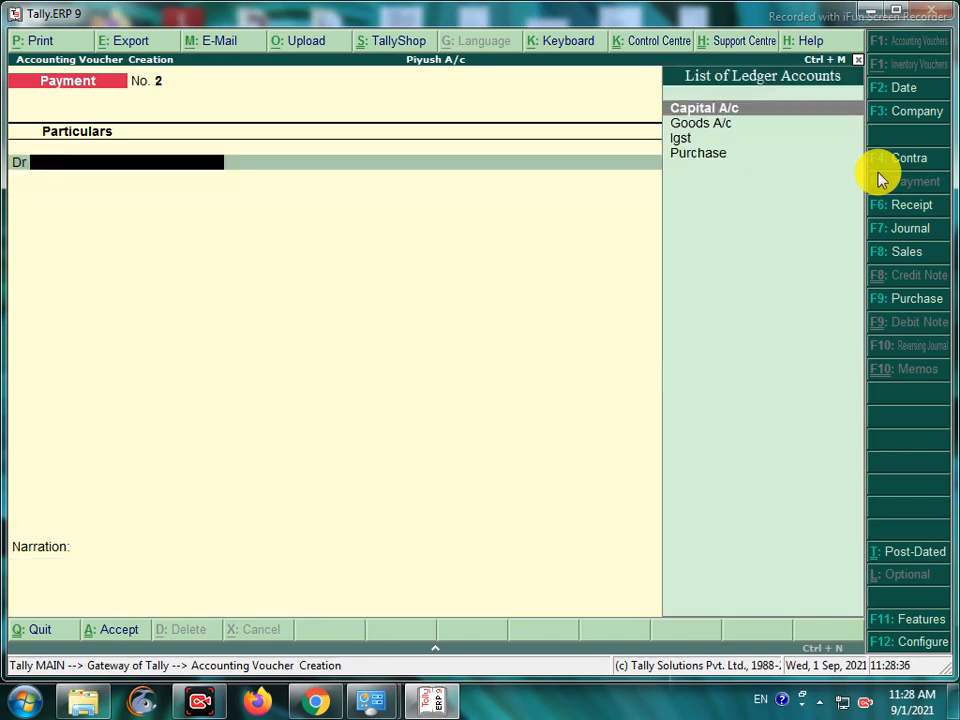
key("Escape")
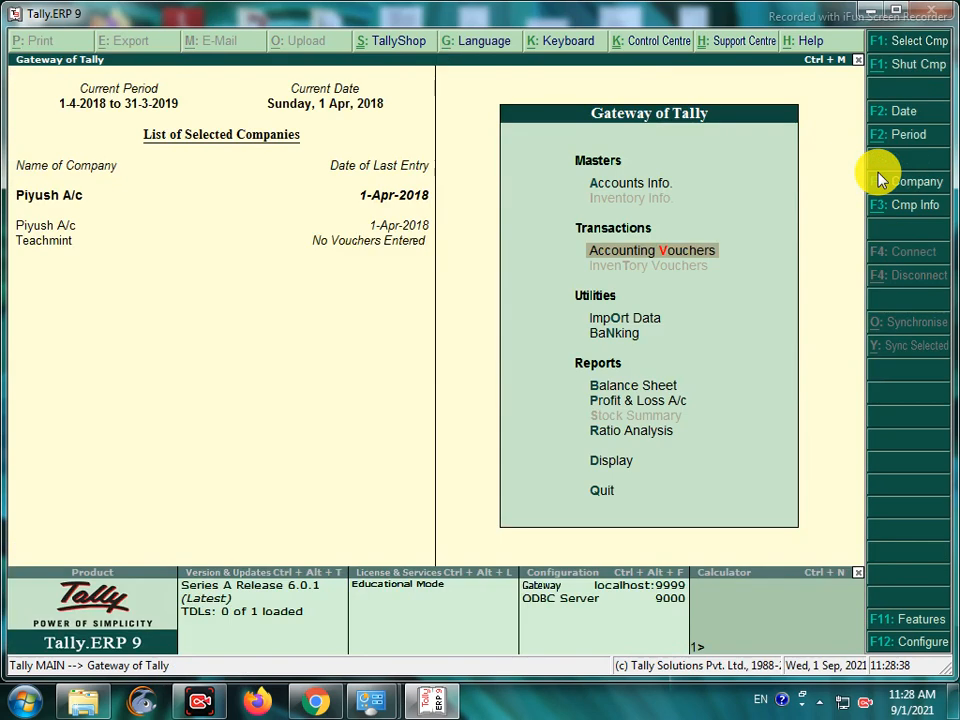
Open the Day Book report for the company
key("Down")
key("Down")
key("Down")
key("Down")
key("Down")
key("Down")
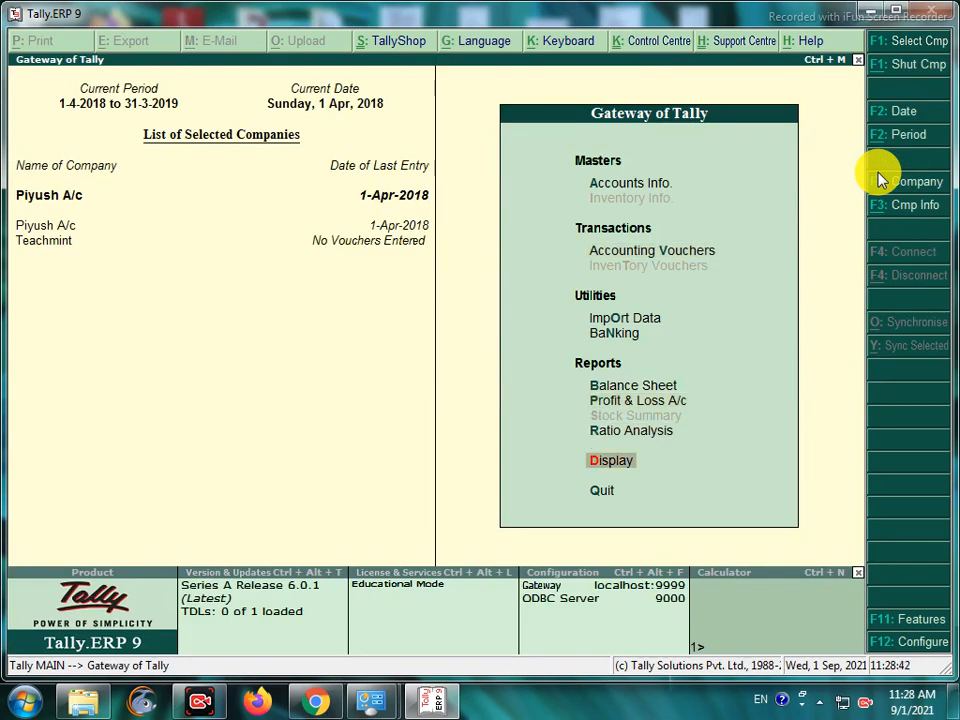
key("Return")
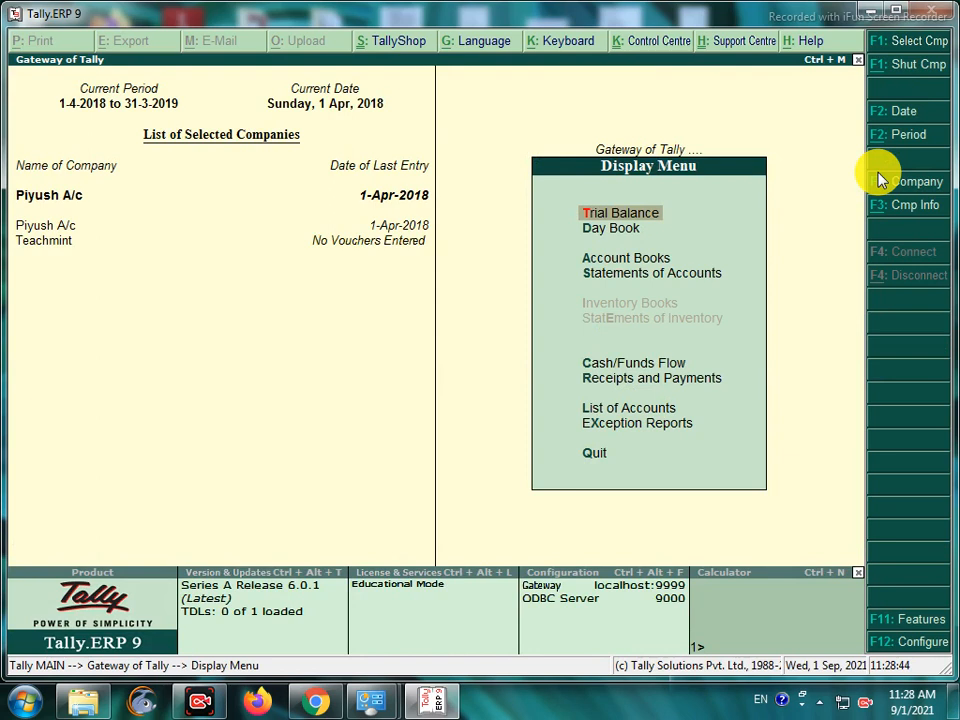
key("Down")
key("Return")
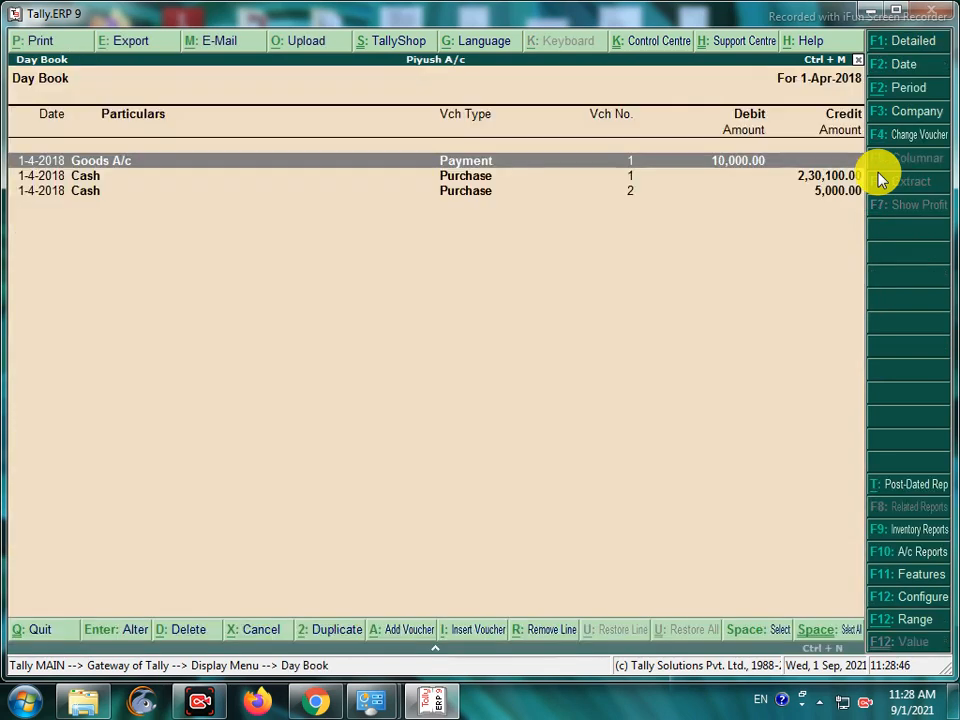
Open purchase voucher number 2 from the Day Book and print it with the default print settings
key("Down")
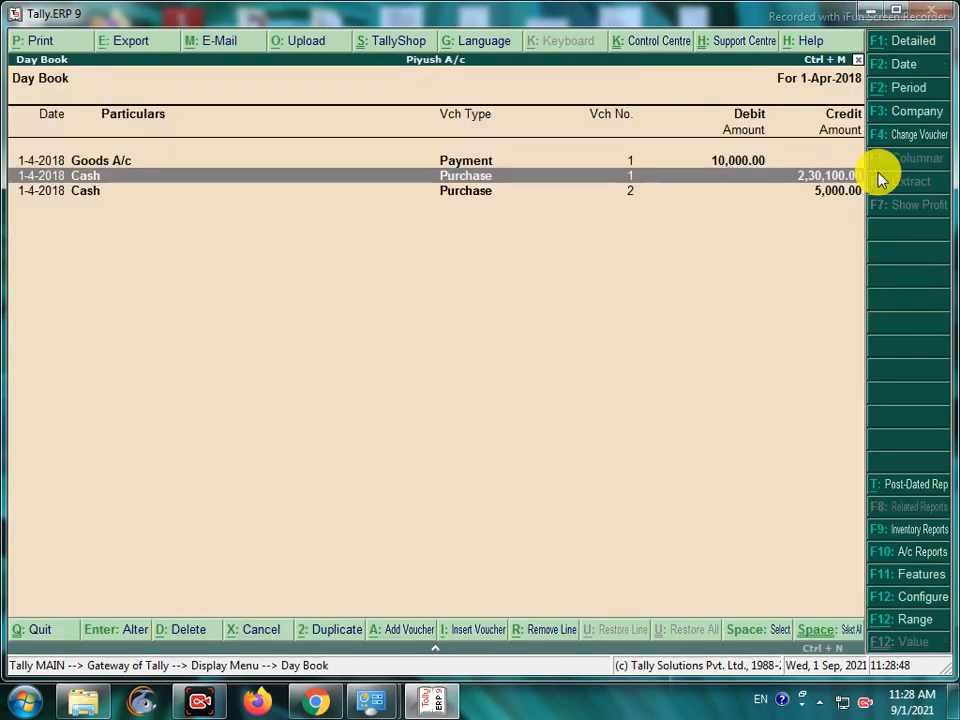
key("Down")
key("Return")
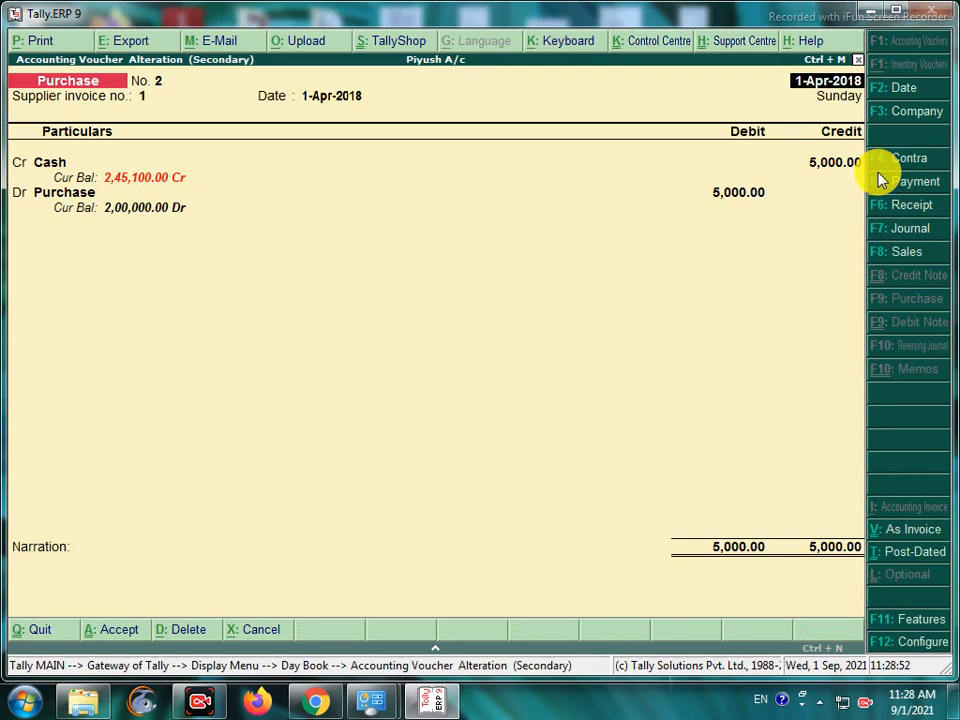
key("alt+p")
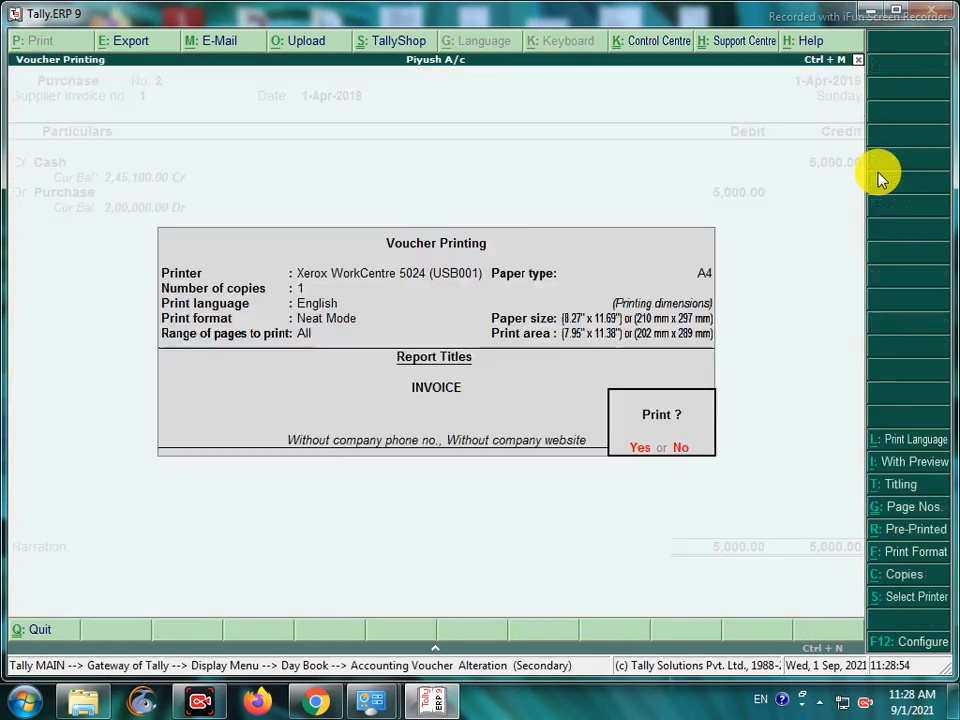
key("Return")
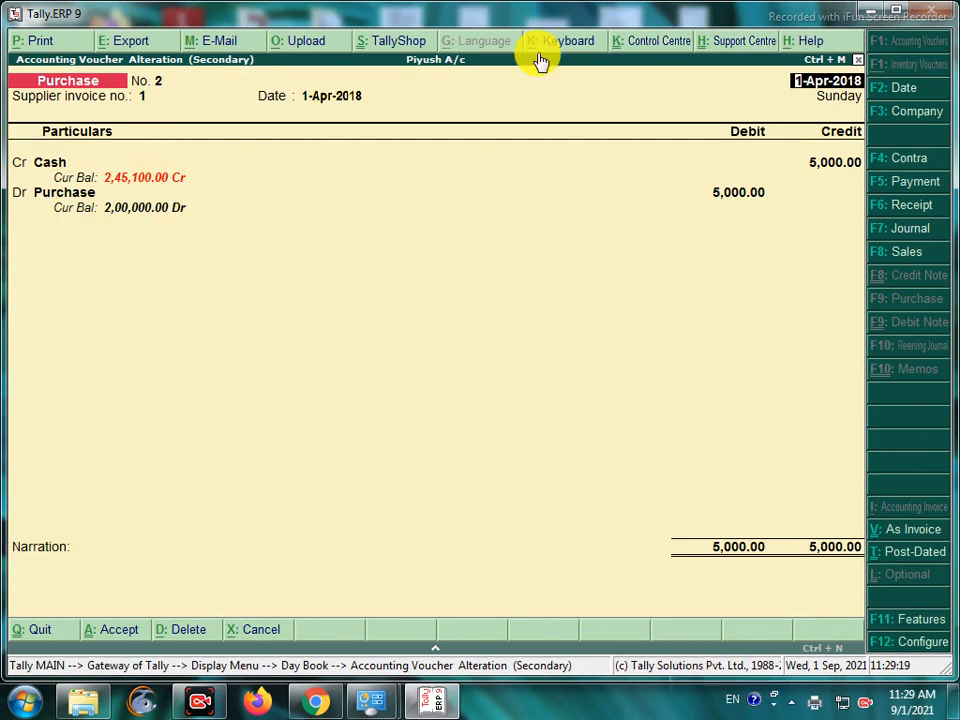
Close the purchase voucher and the Day Book and return to the Gateway of Tally
key("Escape")
key("Return")
key("Escape")
key("Escape")
key("Escape")
key("Escape")
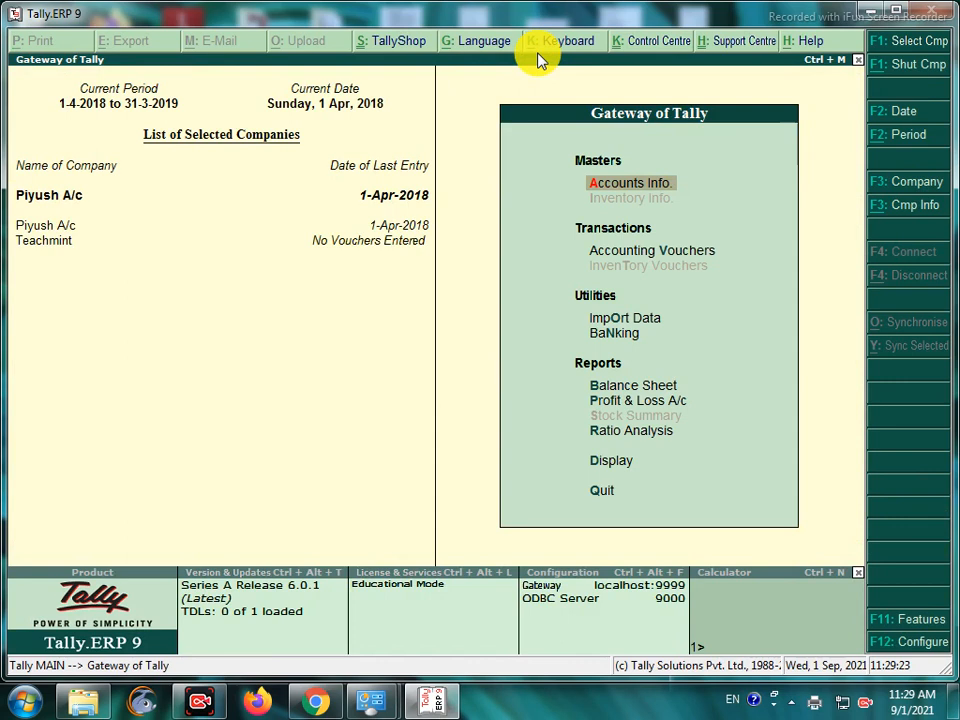
Start a new sales voucher in voucher mode and give it reference number 1
key("Down")
key("Down")
key("Up")
key("Return")
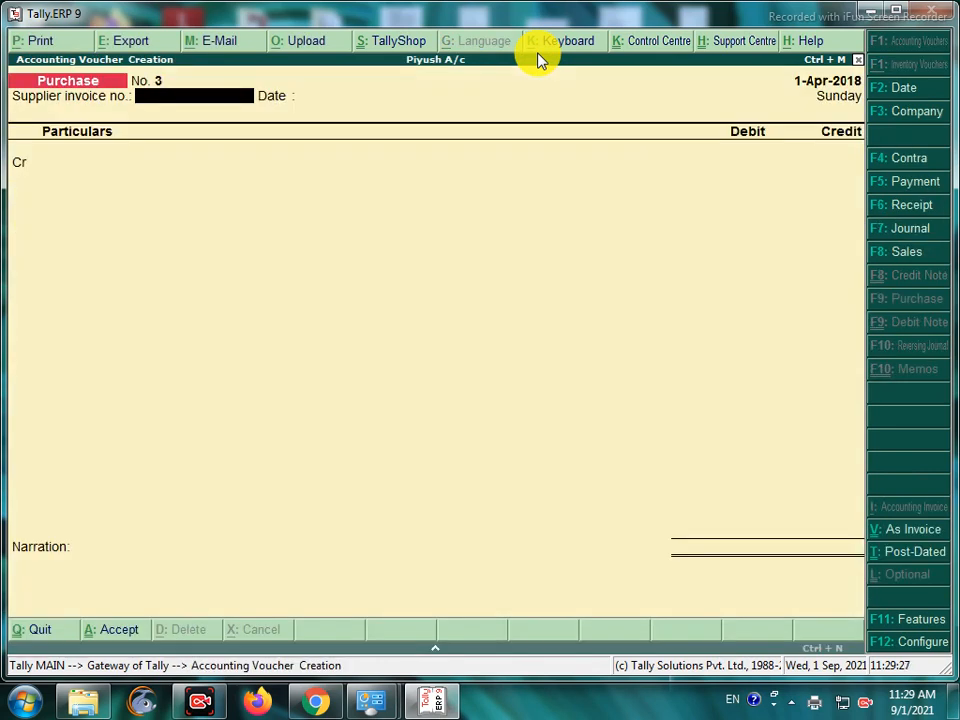
key("F8")
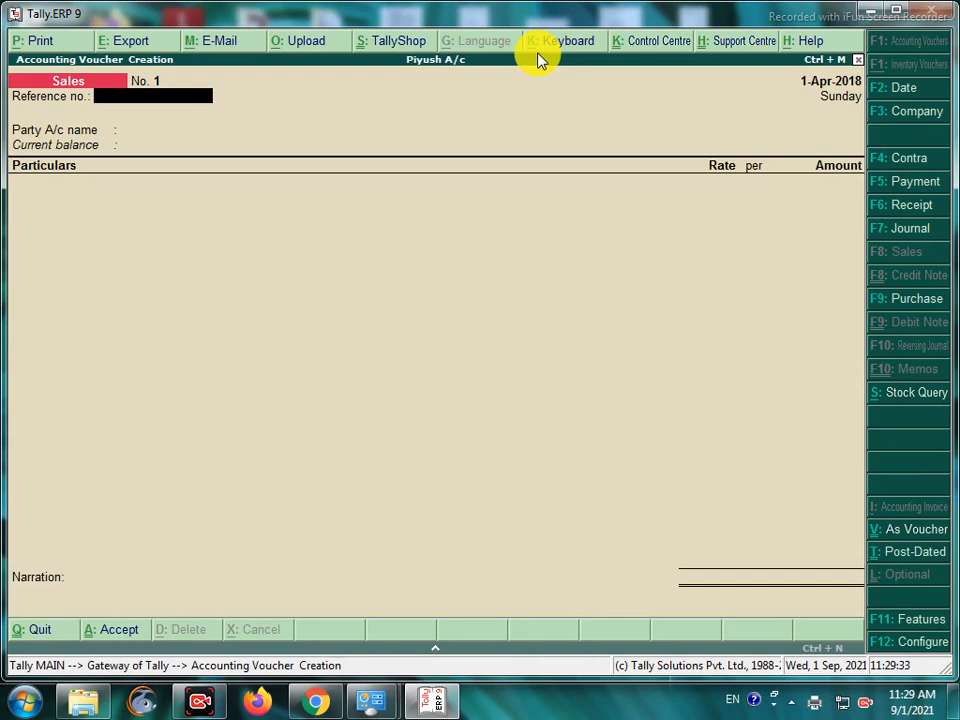
key("ctrl+v")
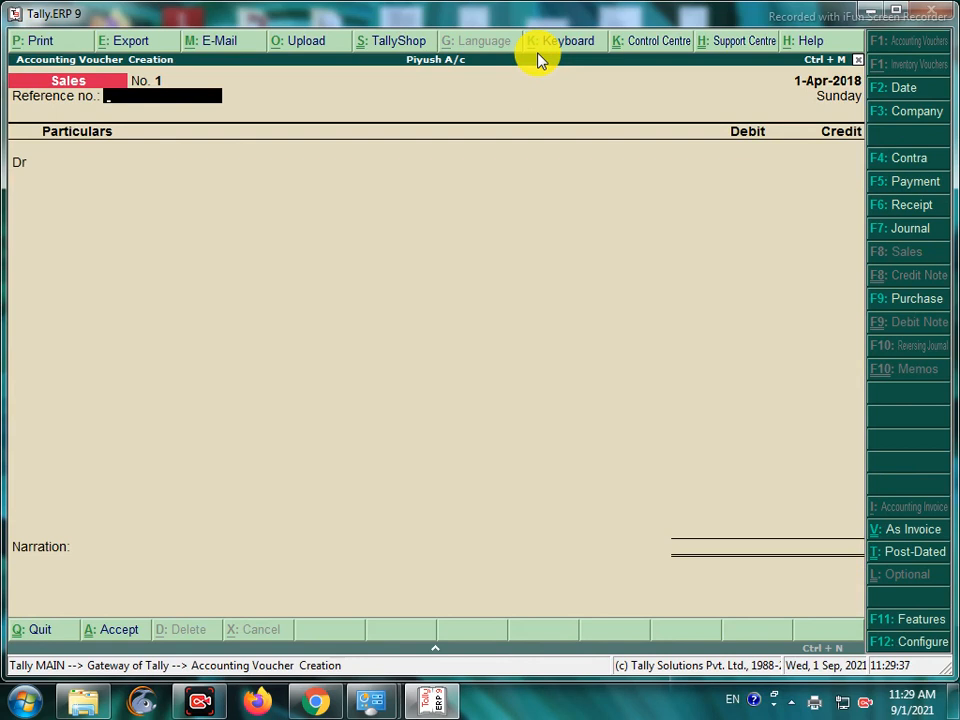
type("1")
key("Return")
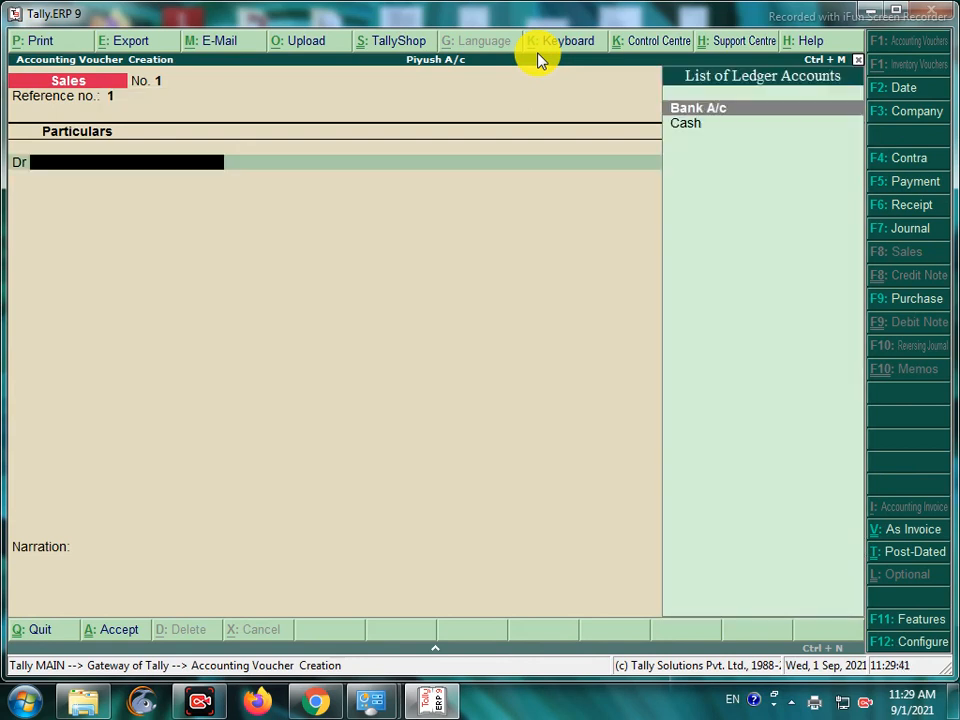
Debit Cash with 10000 in the sales voucher, leaving the buyer's details at their defaults
key("Down")
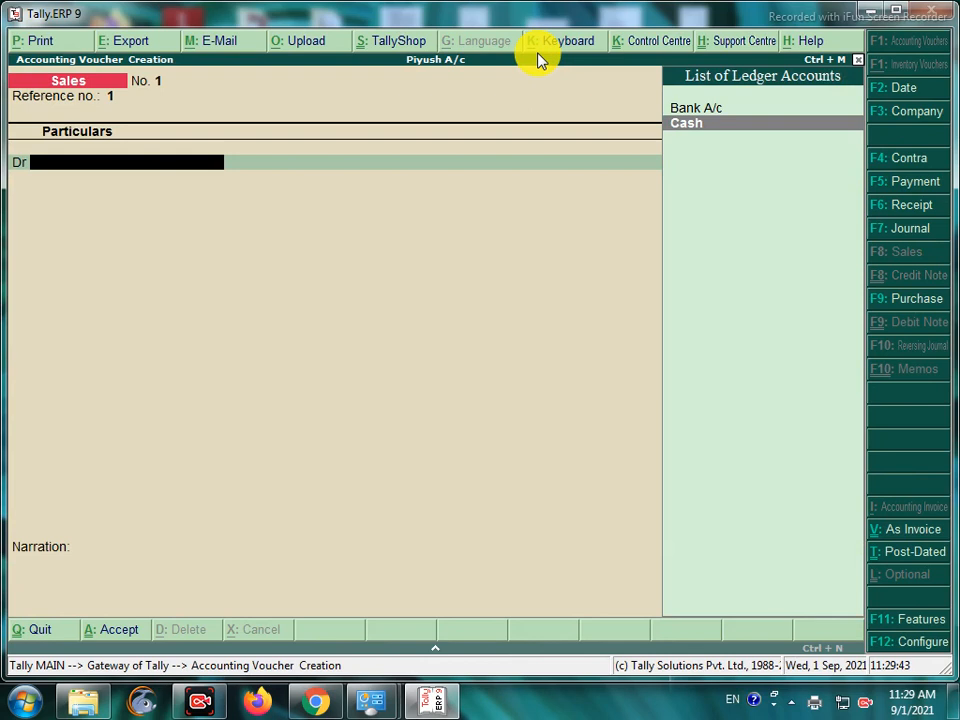
key("Return")
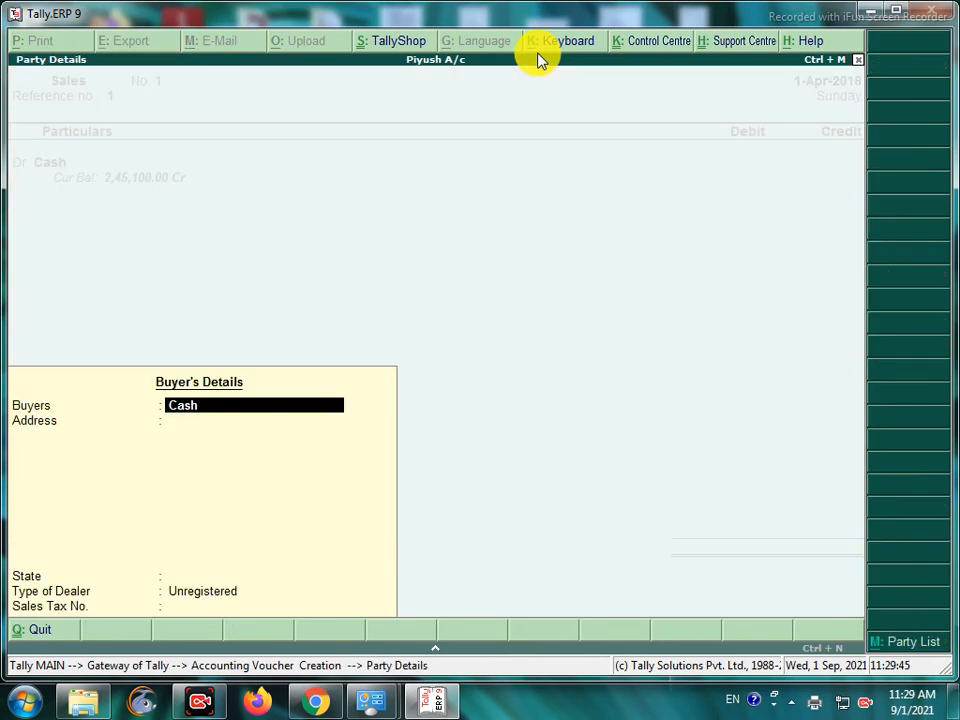
key("Return")
key("Return")
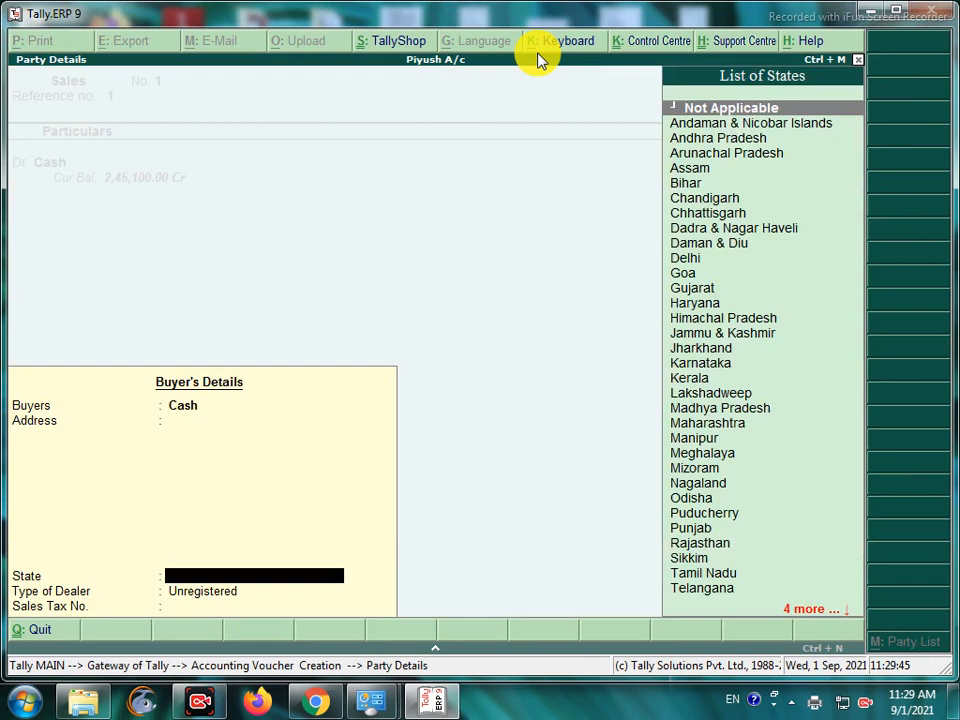
key("Return")
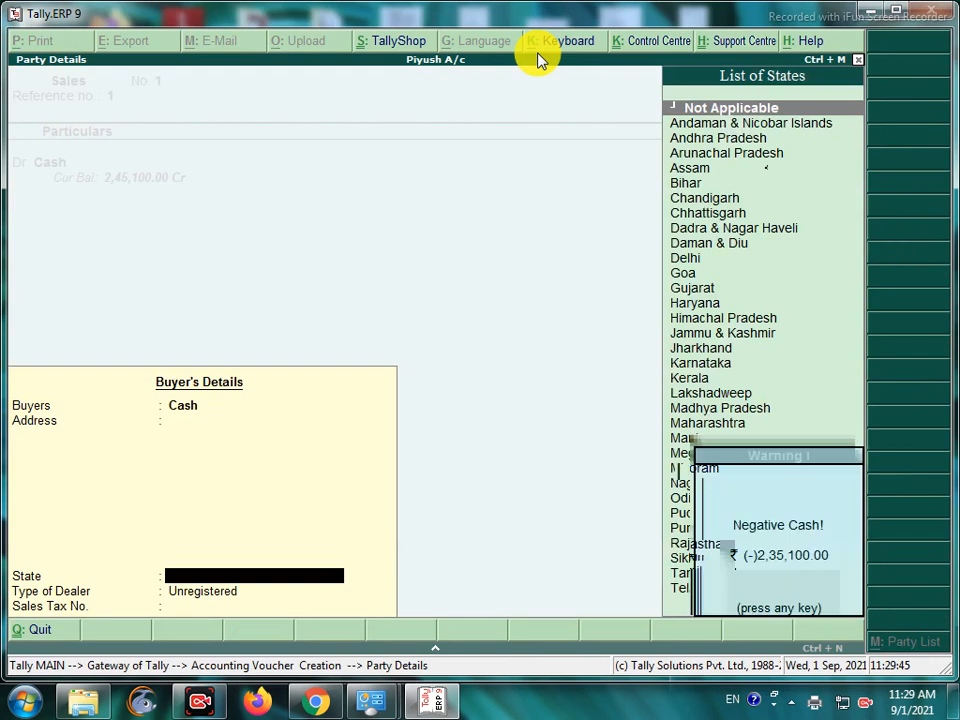
key("Return")
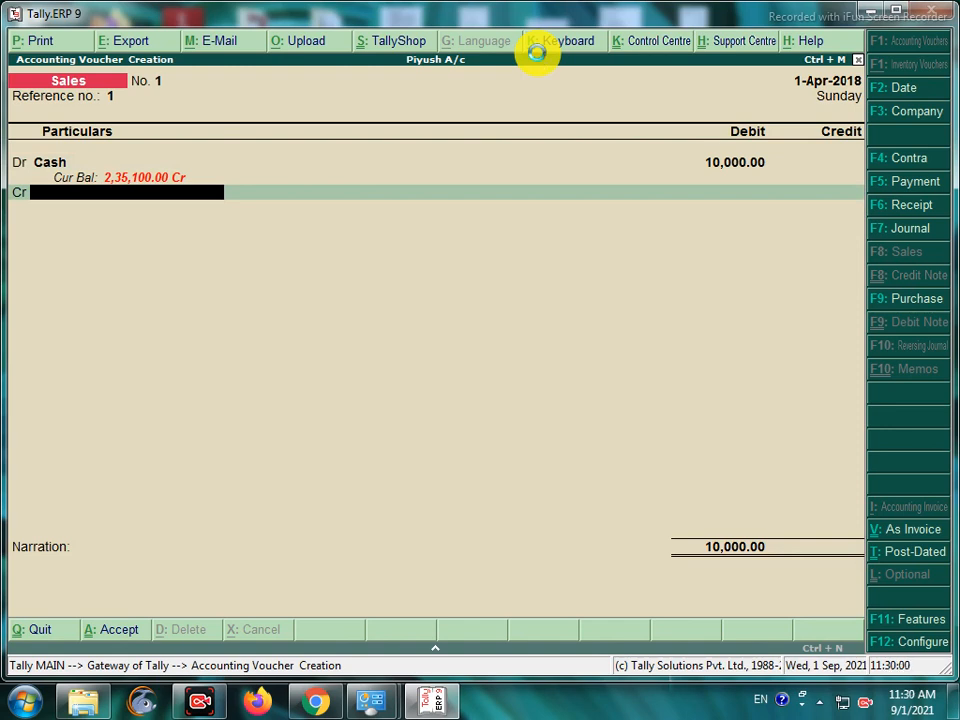
Create a new ledger named Sales A/c from the sales voucher's credit line
key("alt+c")
type("Goods")
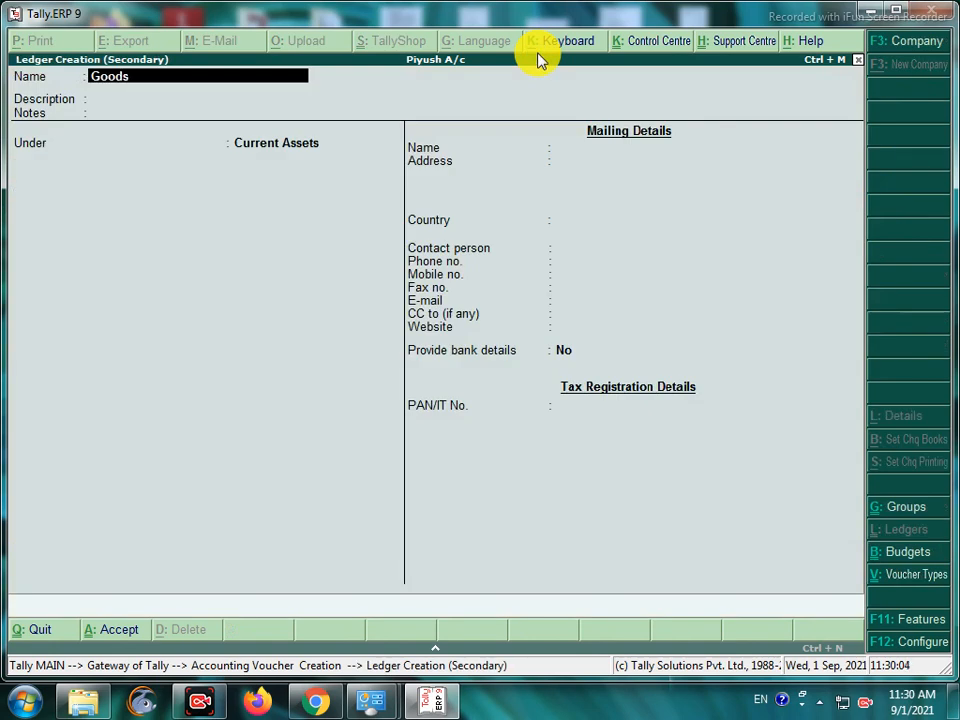
key("BackSpace")
key("BackSpace")
key("BackSpace")
key("BackSpace")
type("Sales A/c")
key("Return")
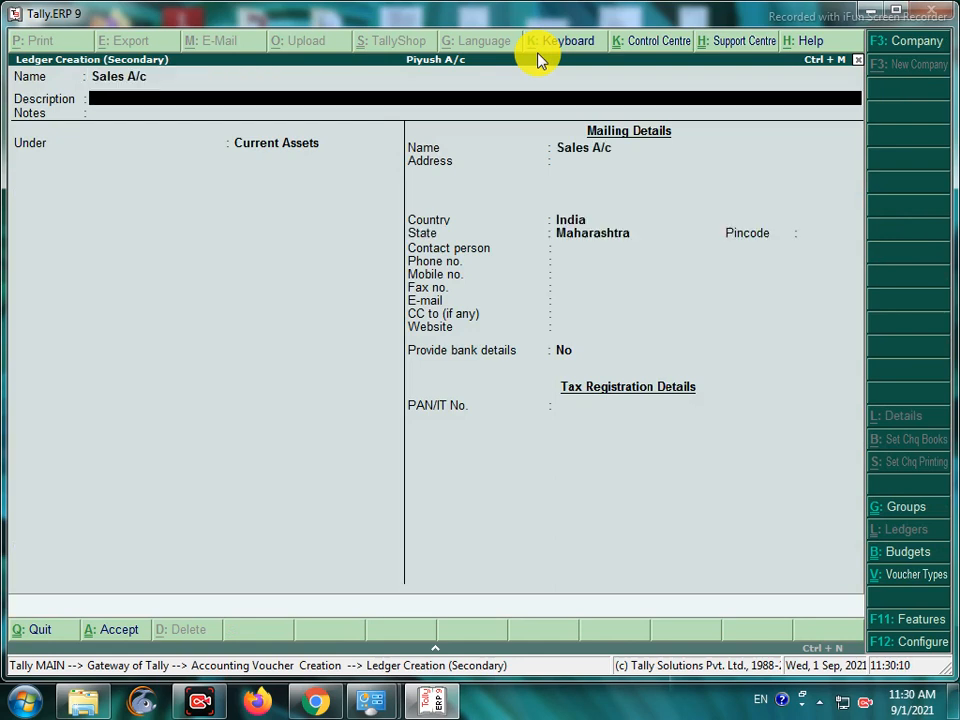
Place the Sales A/c ledger under the Sales Accounts group and save it with its other details left at their defaults
key("Return")
key("Return")
type("S")
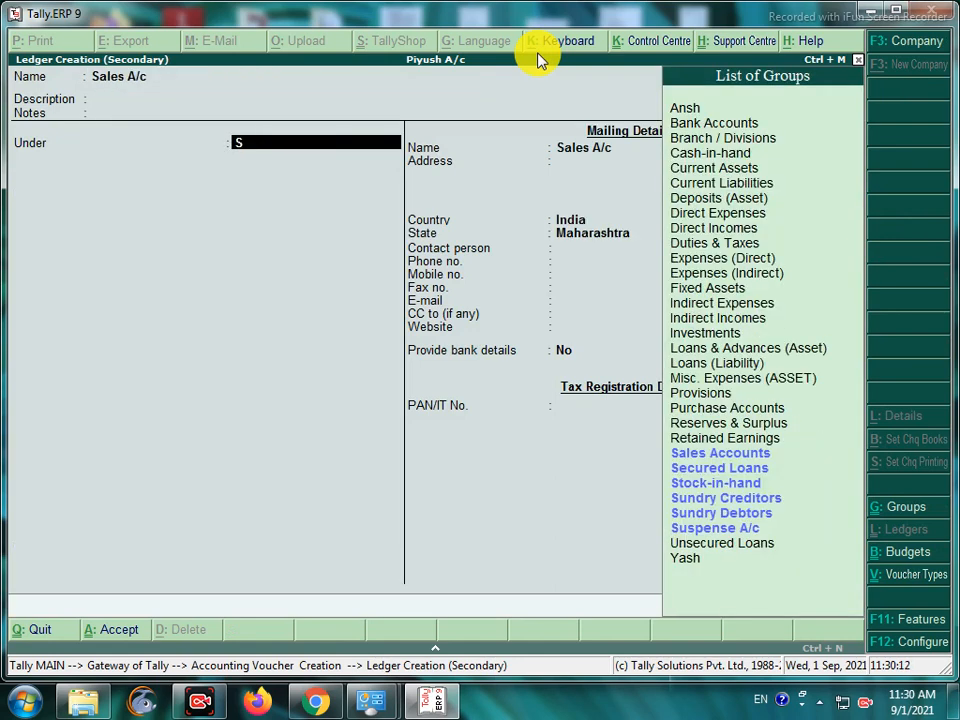
key("Down")
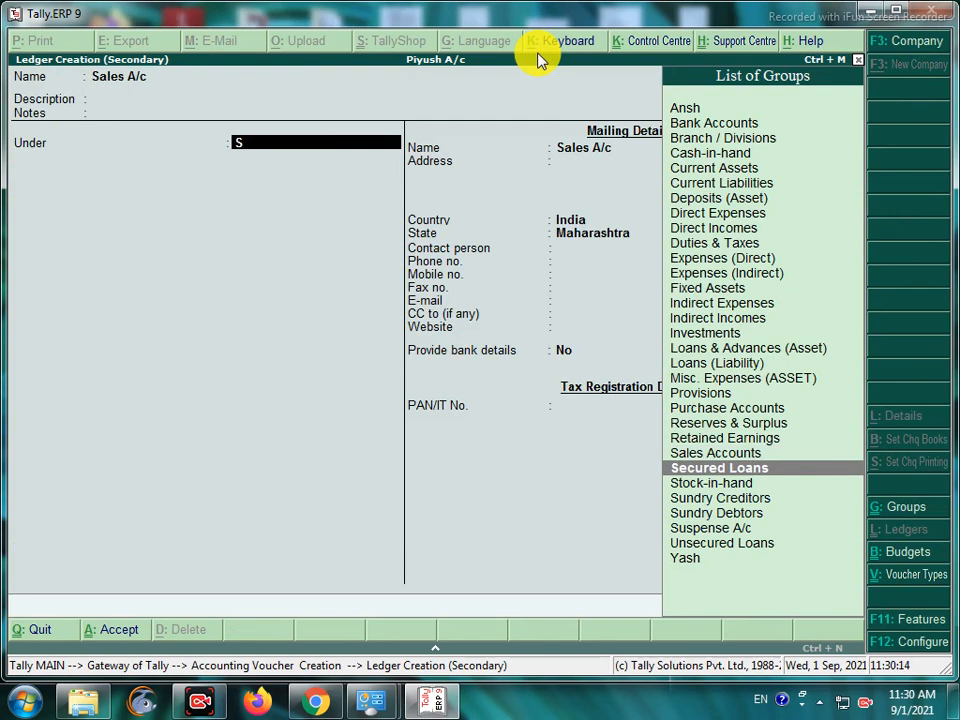
key("Up")
key("Return")
key("Return")
key("Return")
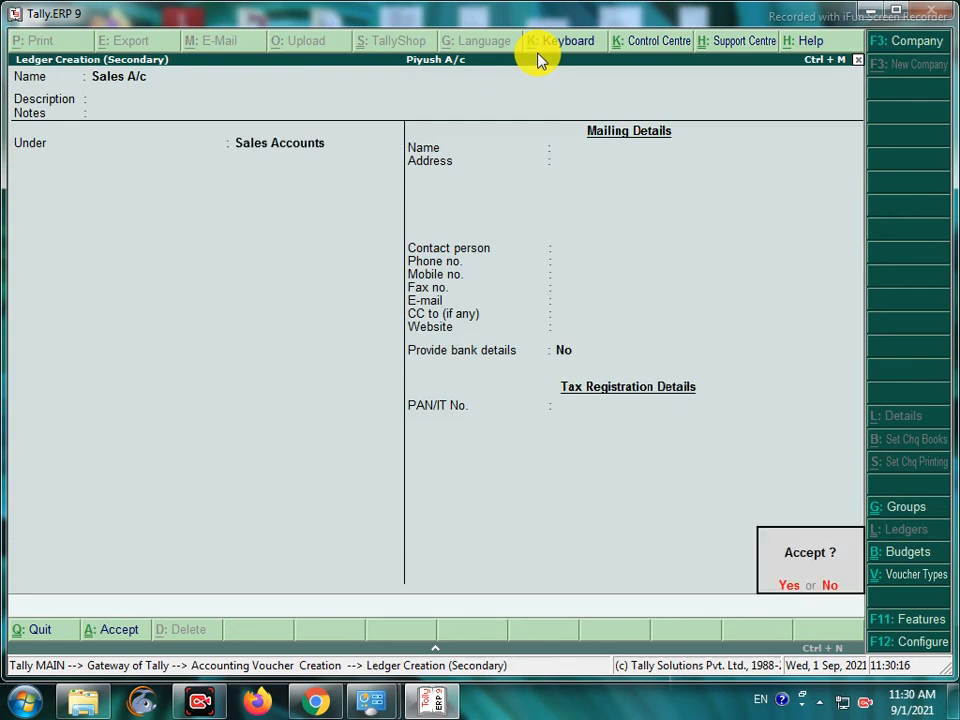
key("Return")
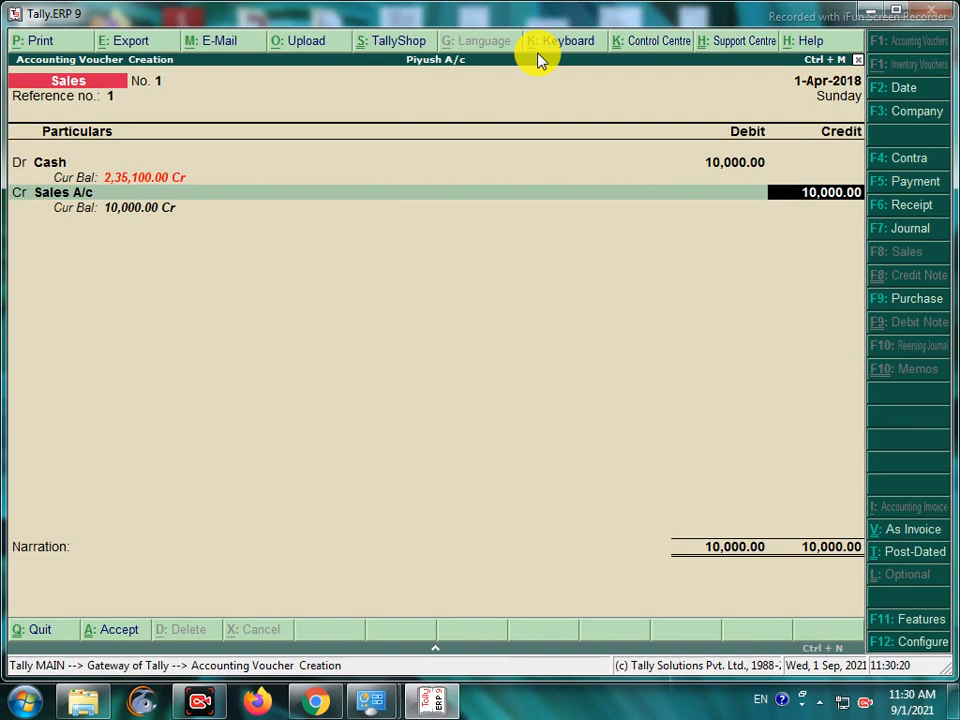
Credit Sales A/c with 10000, save the sales voucher without a narration and leave voucher entry
key("Return")
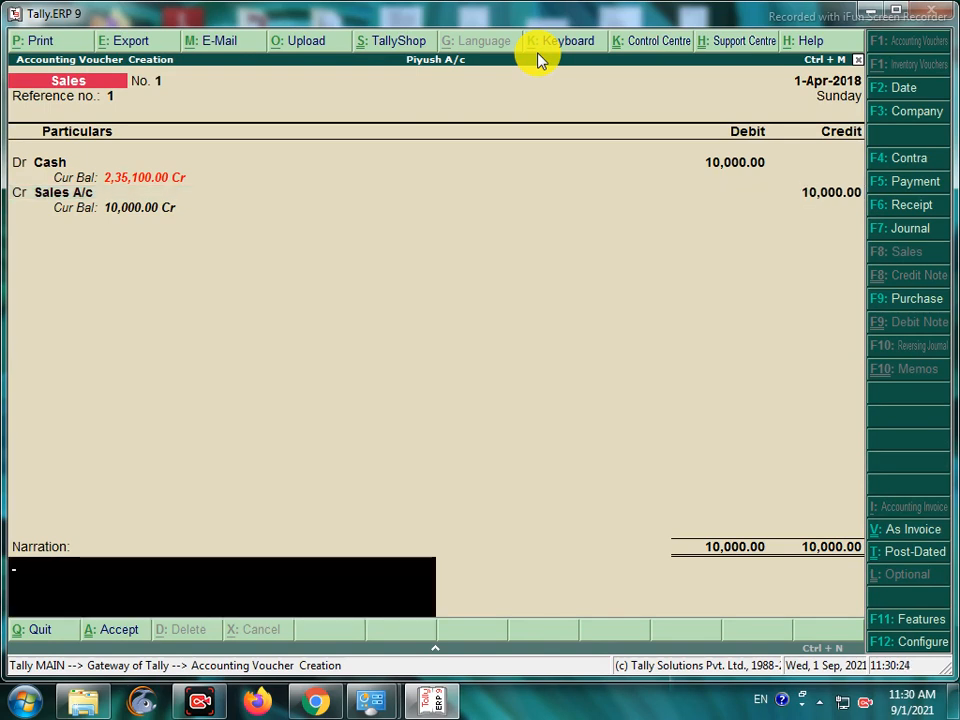
key("Return")
key("Return")
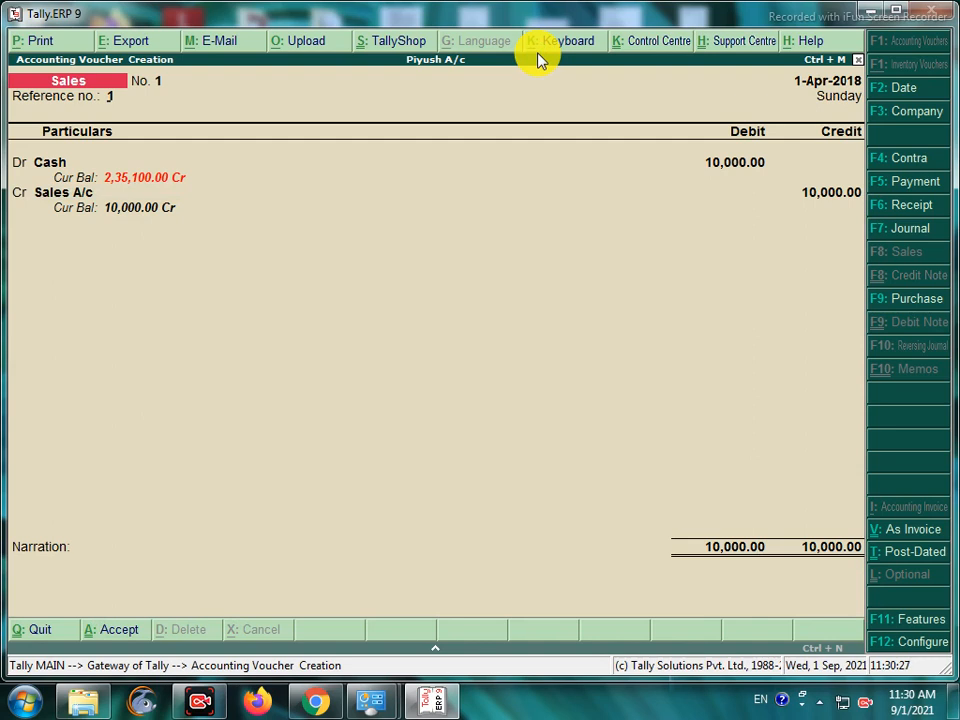
key("Escape")
key("Return")
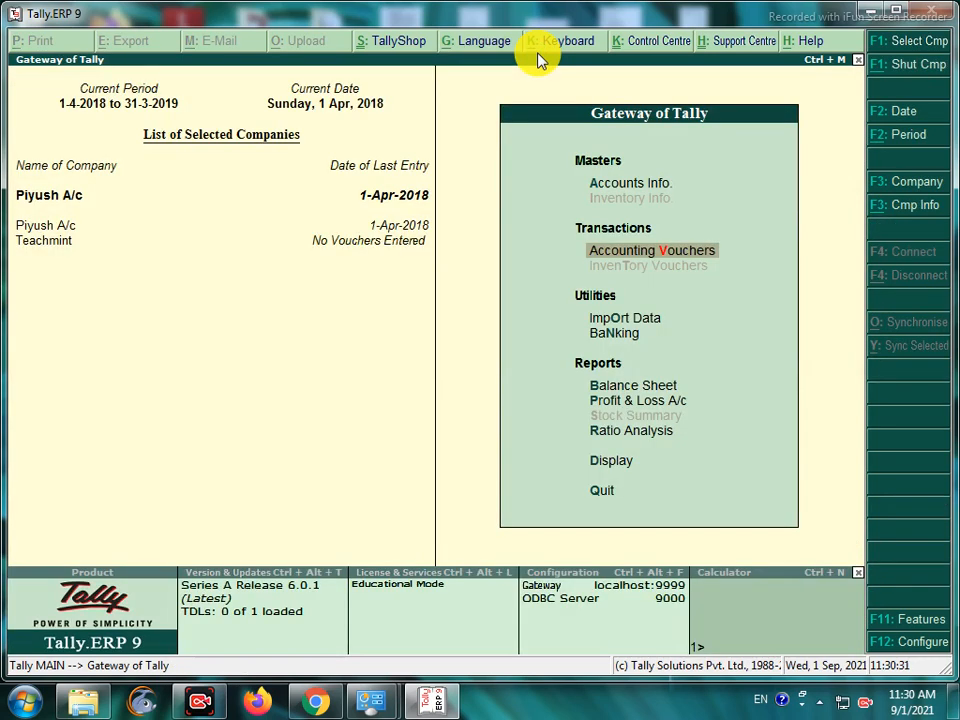
Start a new receipt voucher and credit Goods A/c with 10000
key("Return")
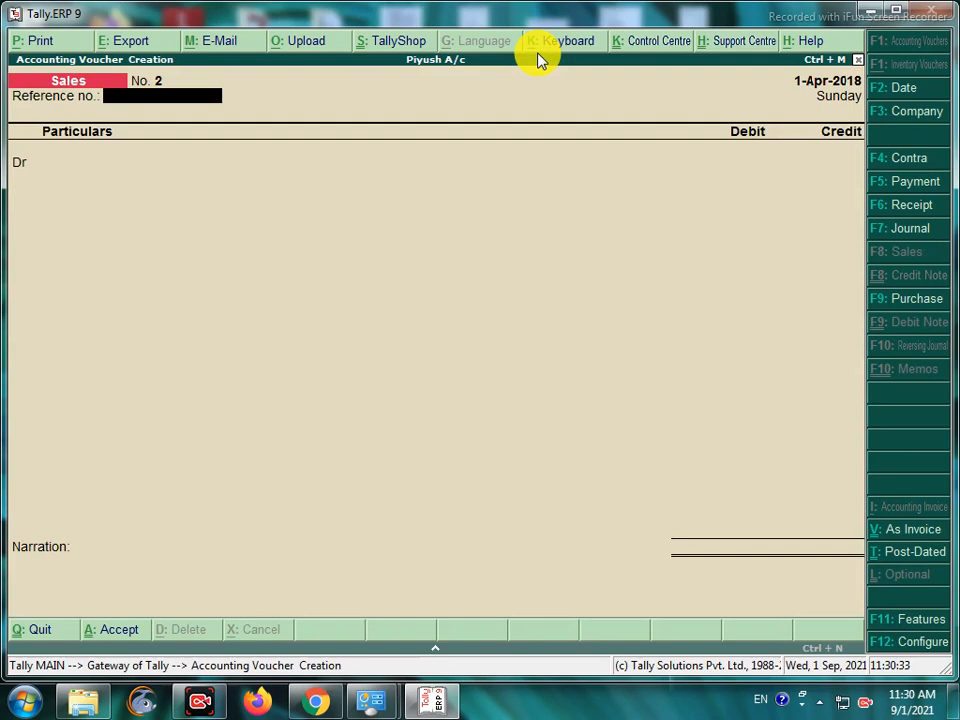
key("F6")
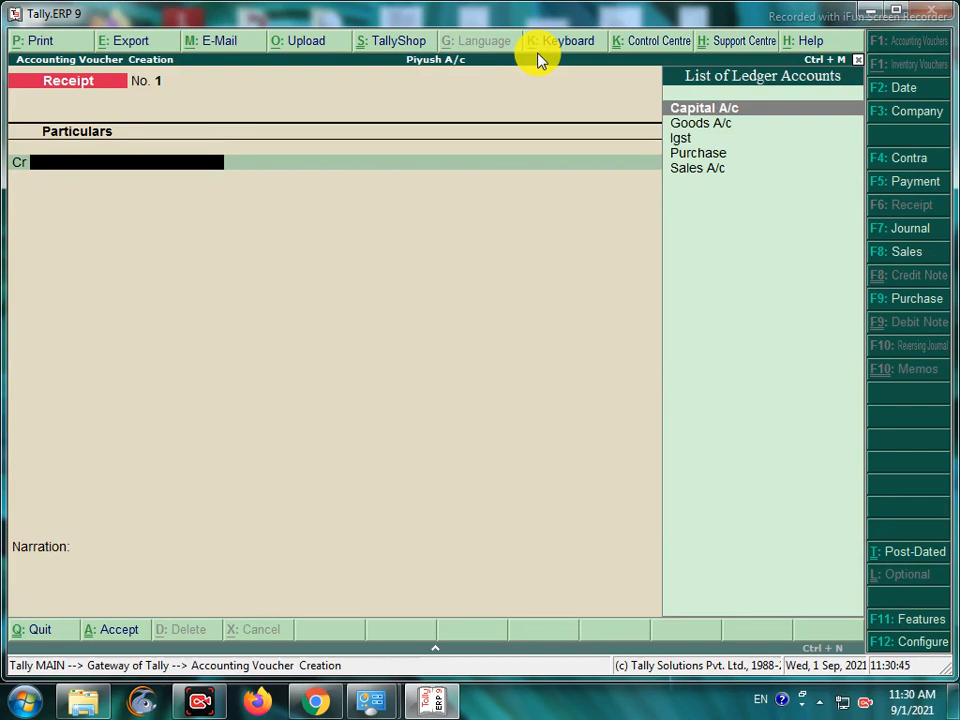
key("Down")
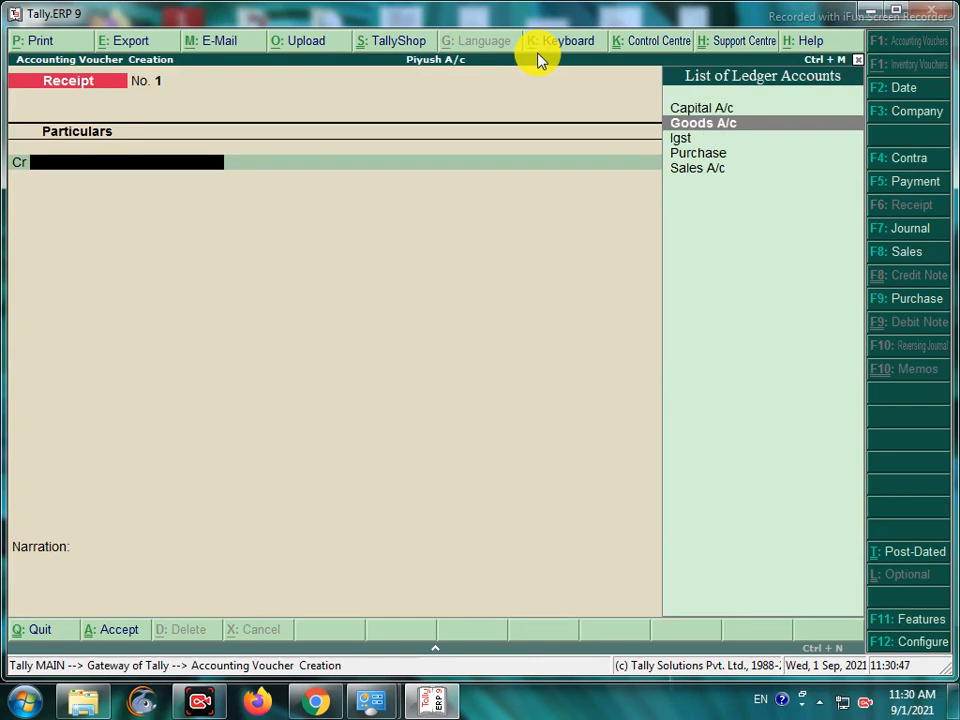
key("Return")
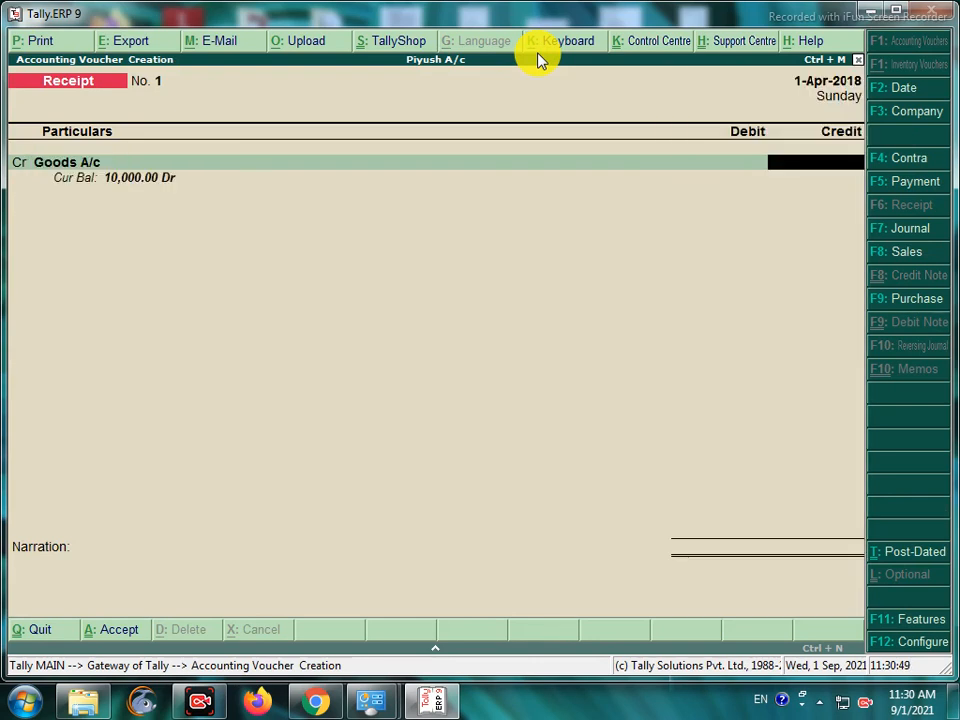
type("10000")
key("Return")
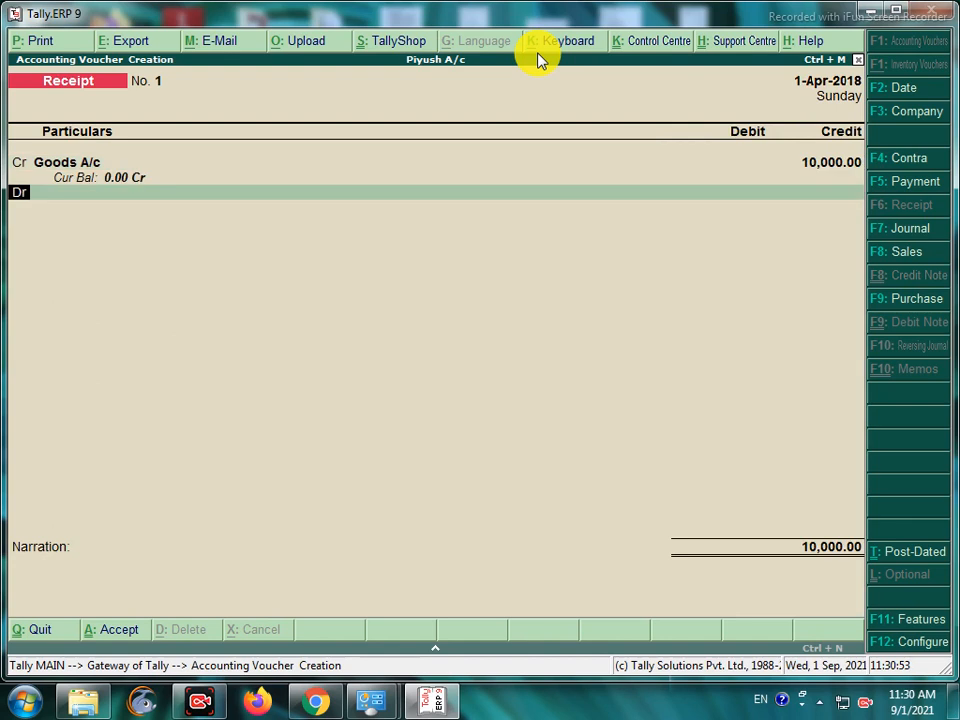
Debit Cash with 10000, save the receipt voucher without a narration and leave voucher entry
key("Return")
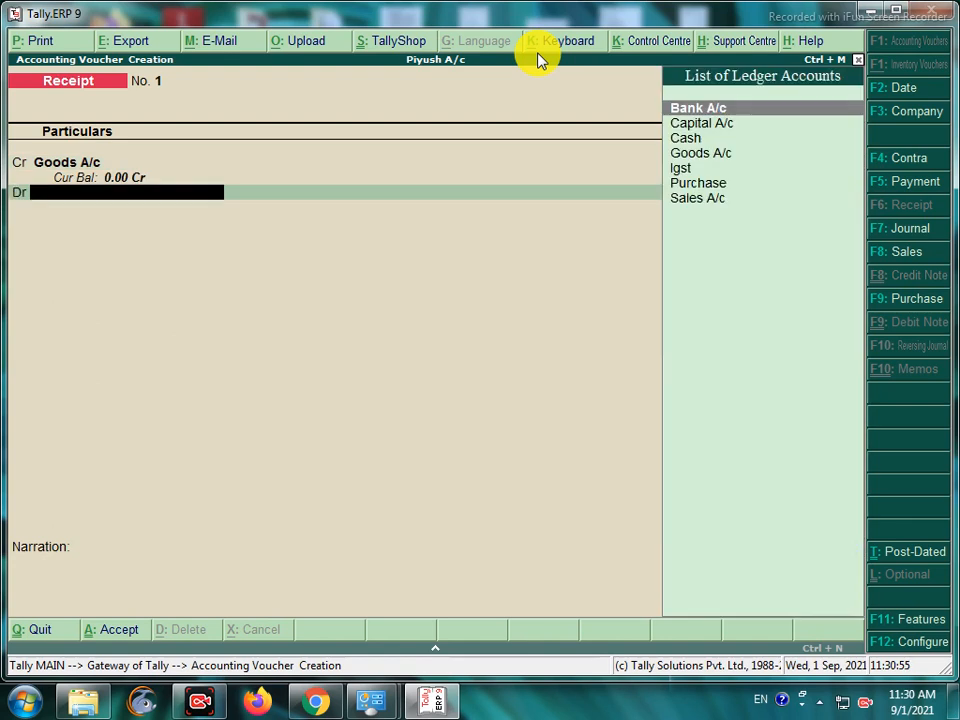
key("Down")
key("Down")
key("Return")
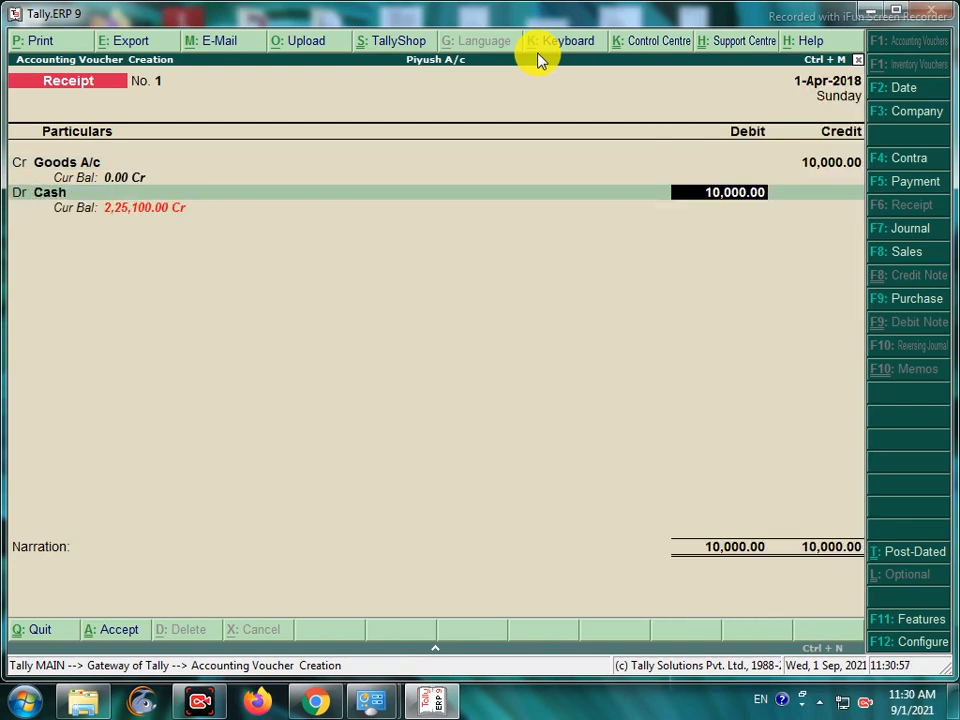
key("Return")
key("Return")
key("Return")
key("Return")
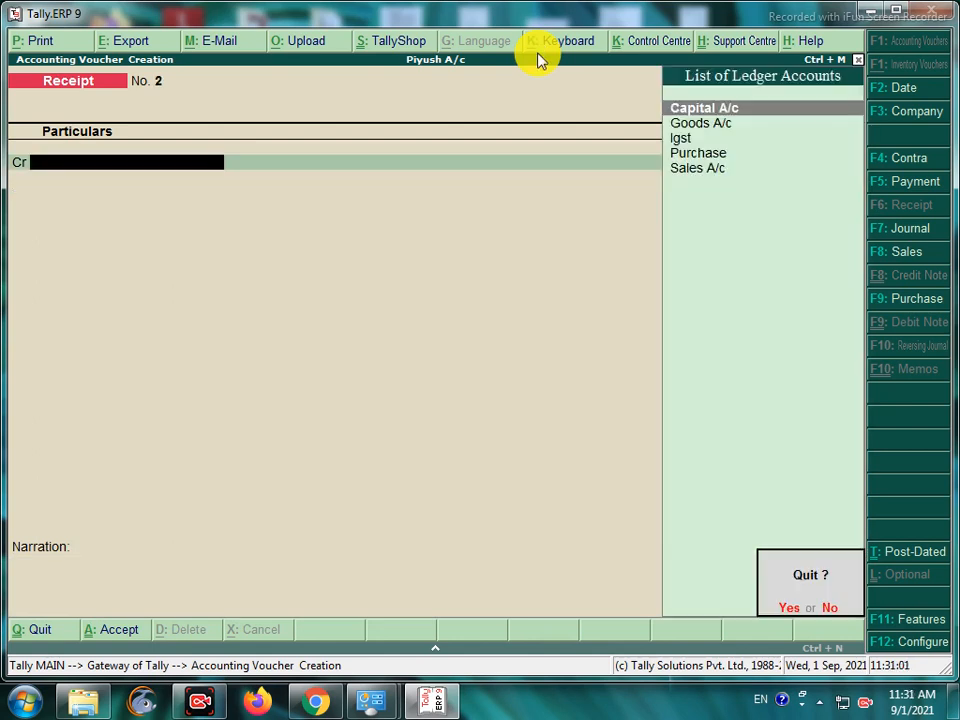
key("Escape")
key("Escape")
key("n")
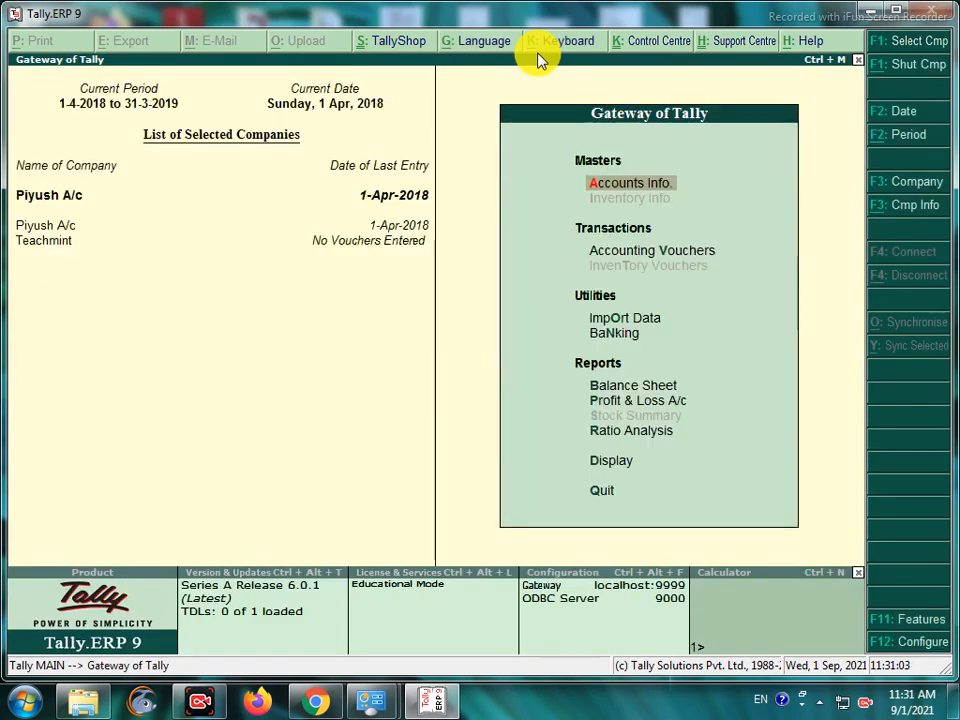
Open the Day Book to review the day's recorded vouchers
key("Down")
key("Down")
key("Down")
key("Down")
key("Down")
key("Down")
key("Down")
key("Return")
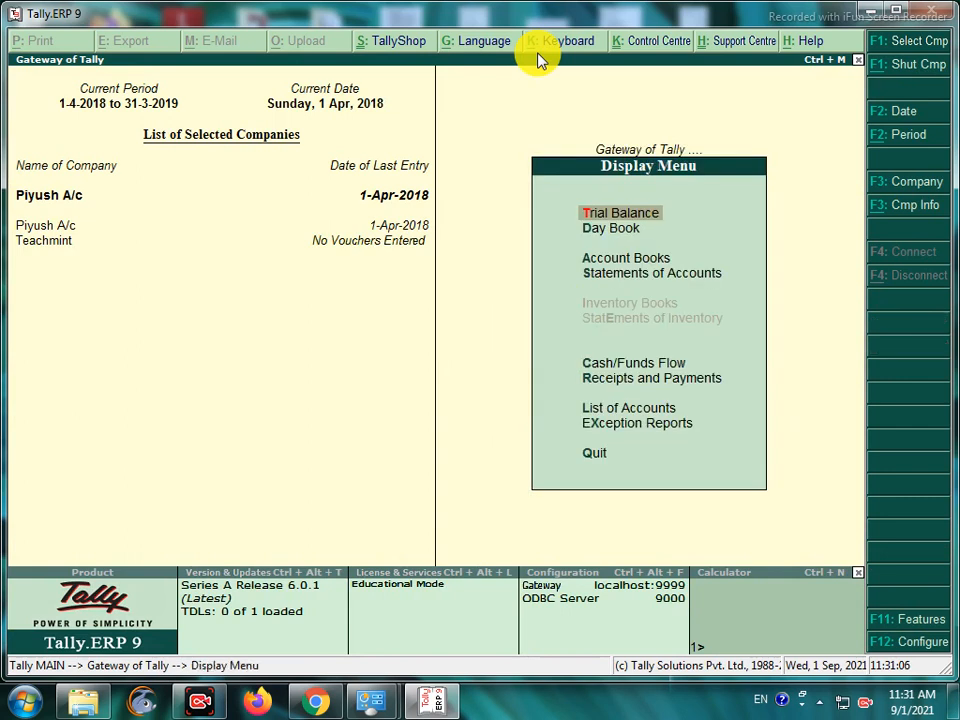
key("Down")
key("Return")
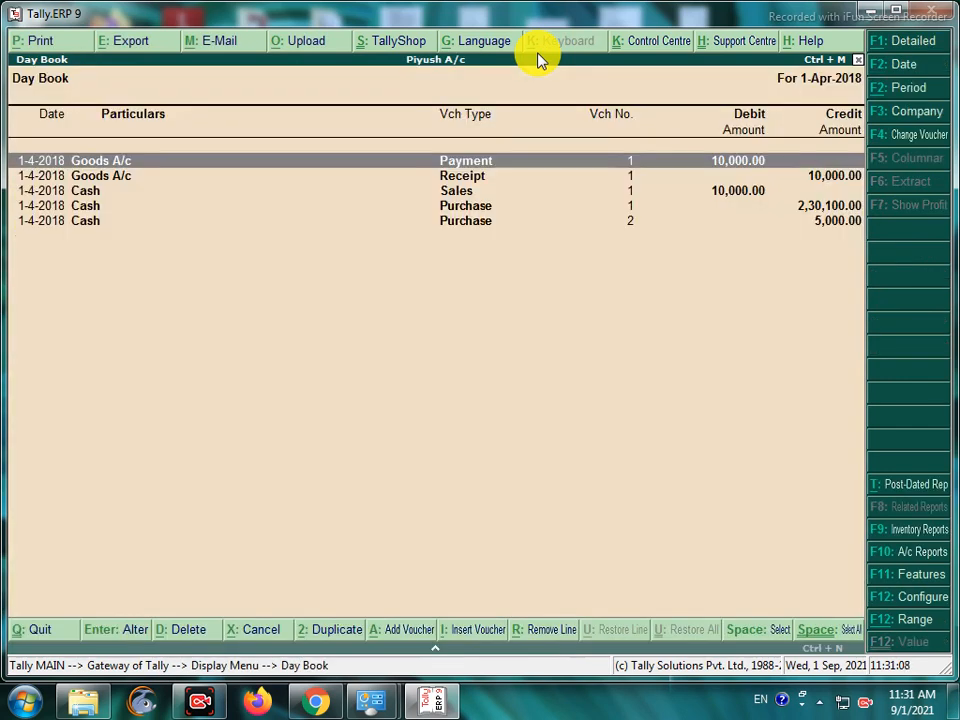
Open receipt voucher number 1 from the Day Book to check its entries, and close both again
key("Down")
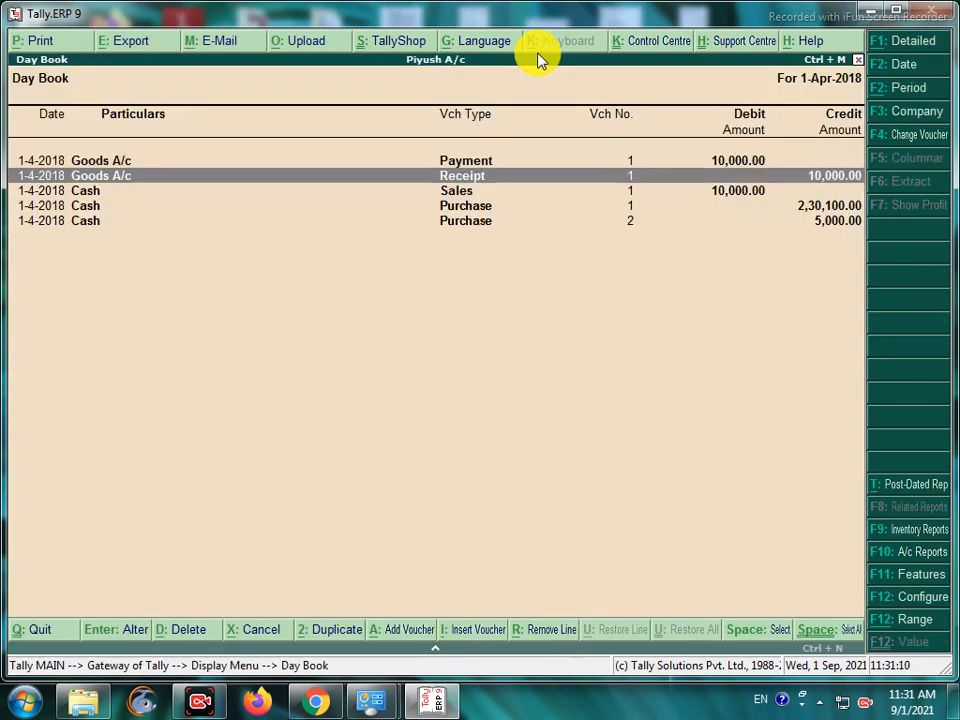
key("Return")
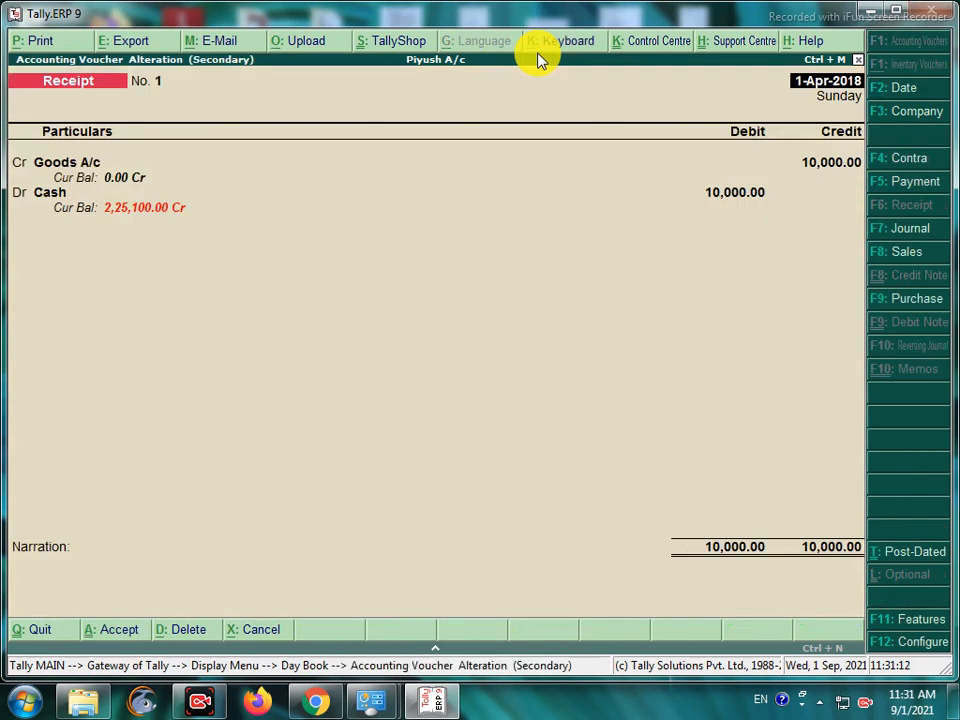
key("Escape")
key("Escape")
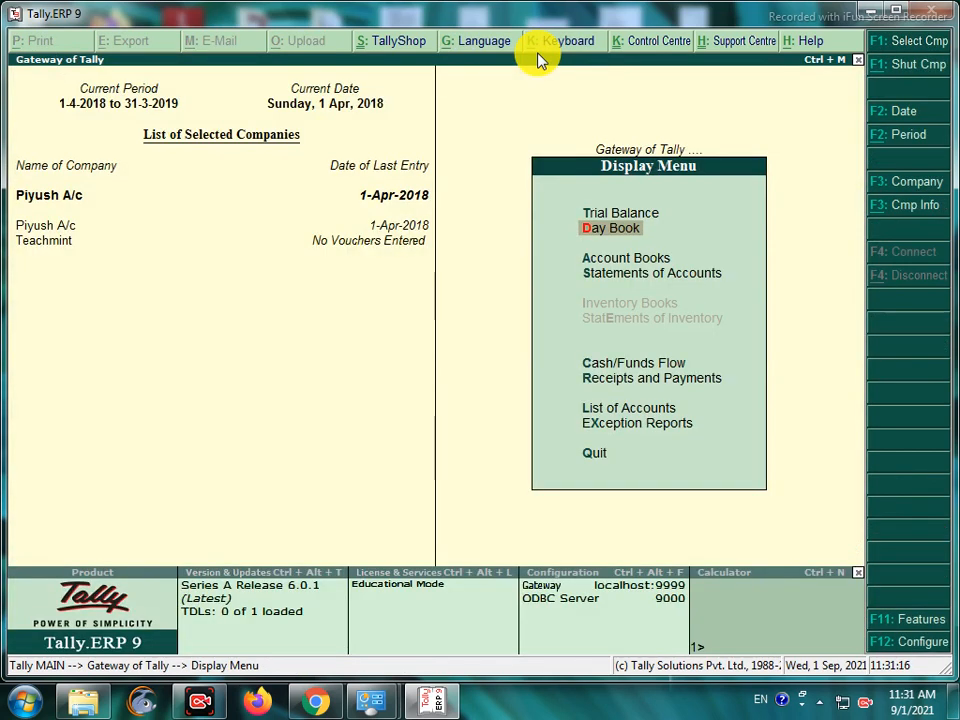
Open the Cash/Bank summary from the account books to examine the cash balance
key("Down")
key("Return")
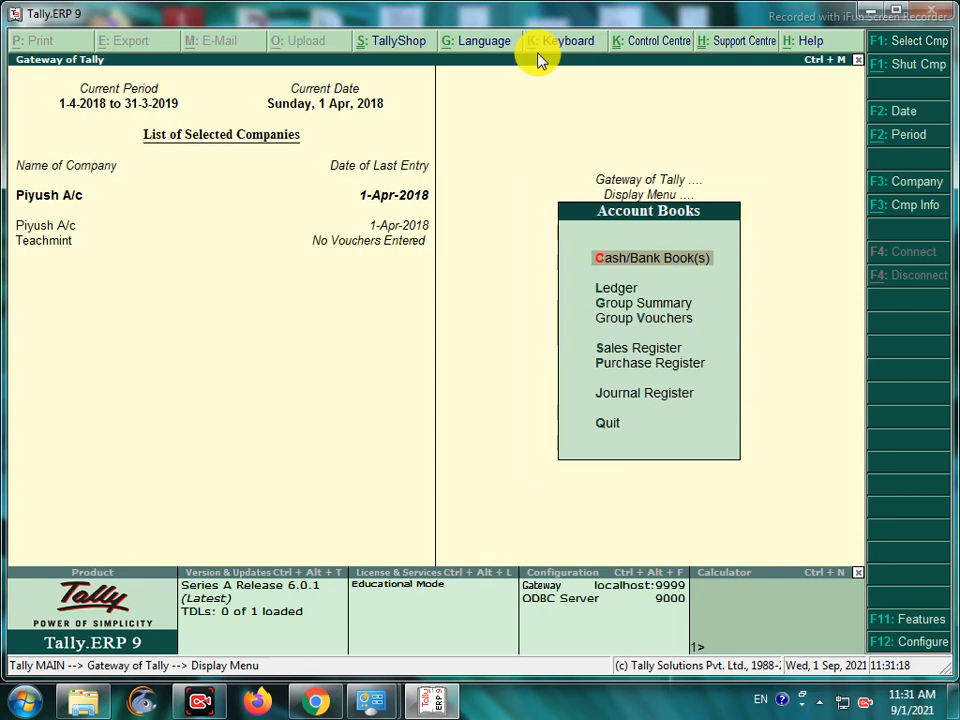
key("Return")
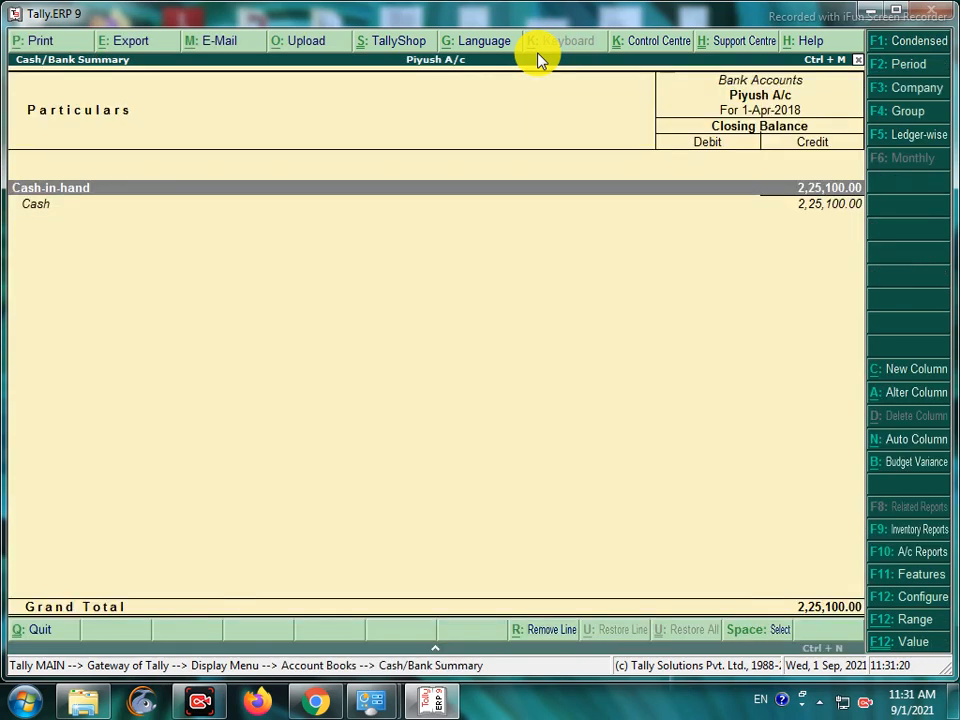
Close the Cash/Bank summary, and briefly open the Ledger option in the account books
key("Escape")
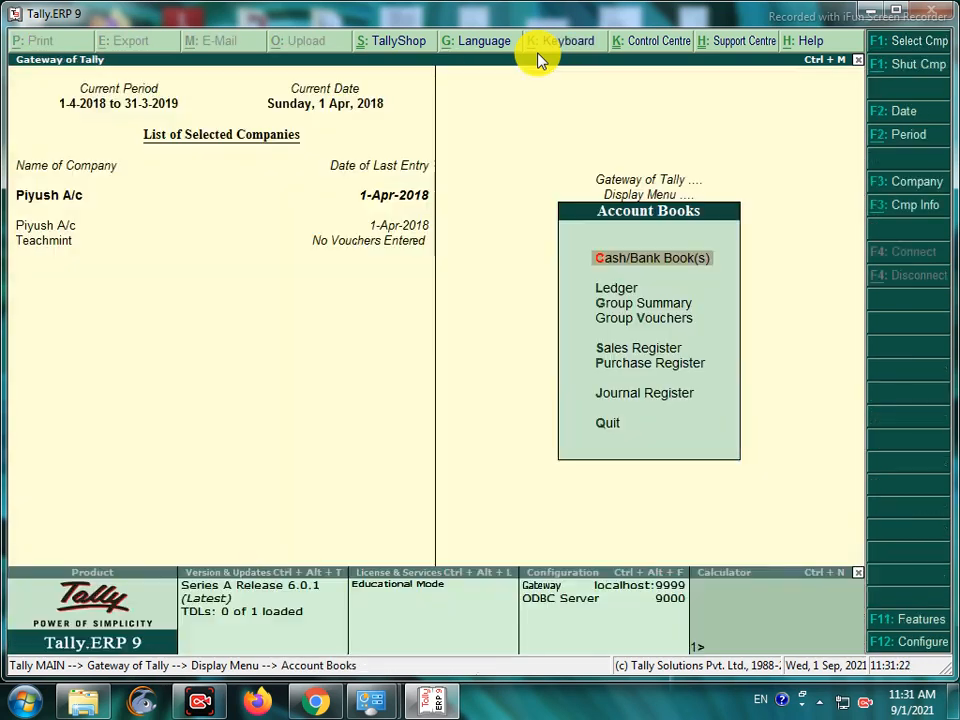
key("Down")
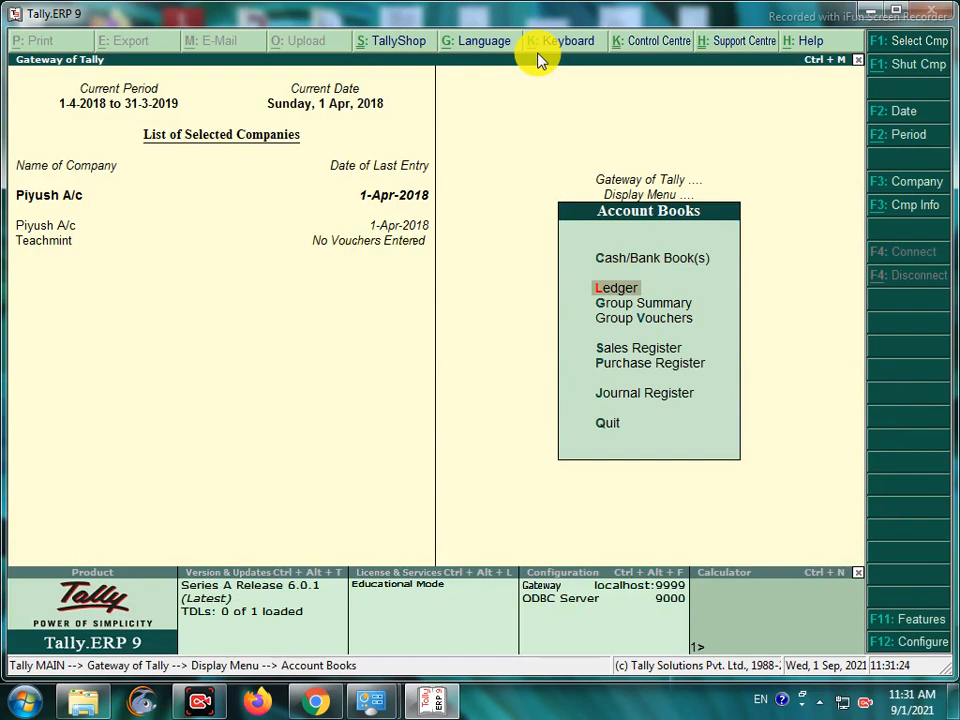
key("Return")
key("Escape")
Open the Sales Register from the account books and list the sales vouchers for April
key("Down")
key("Down")
key("Down")
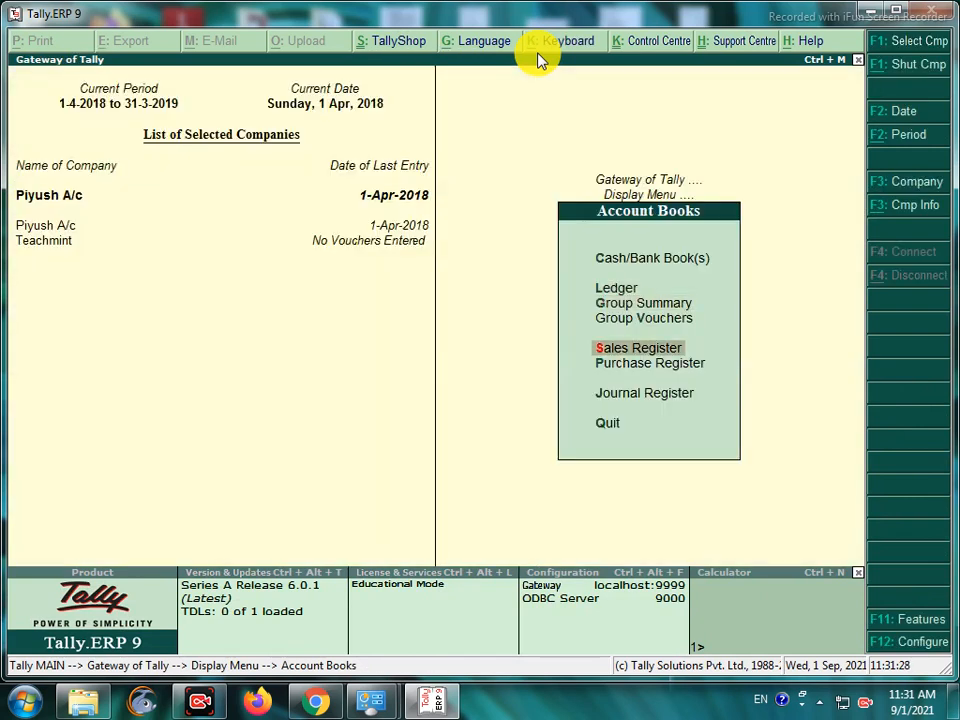
key("Return")
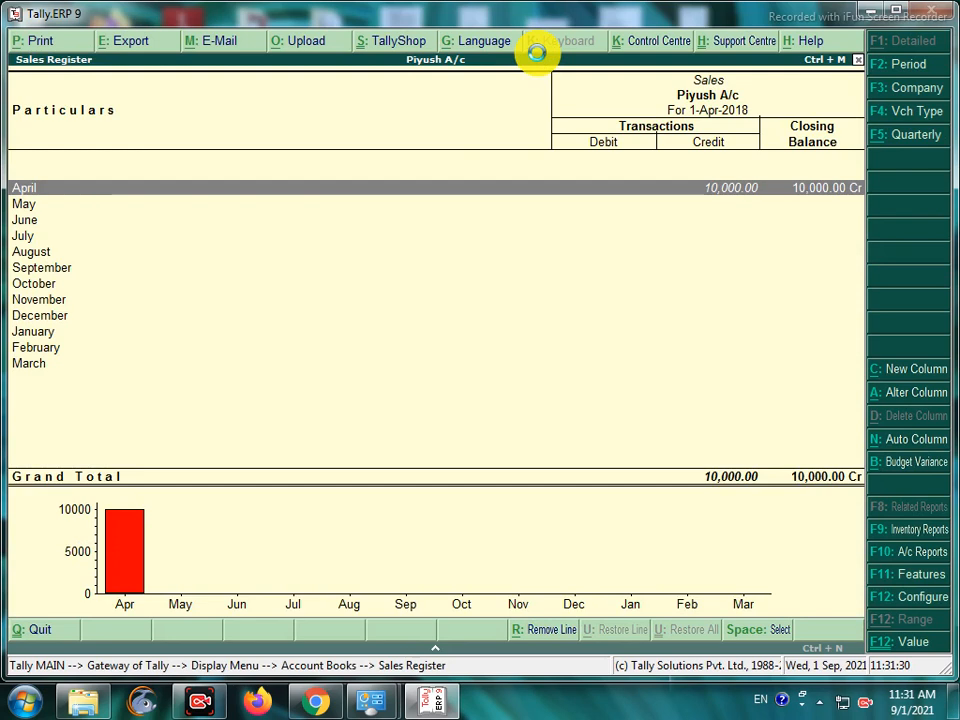
key("Return")
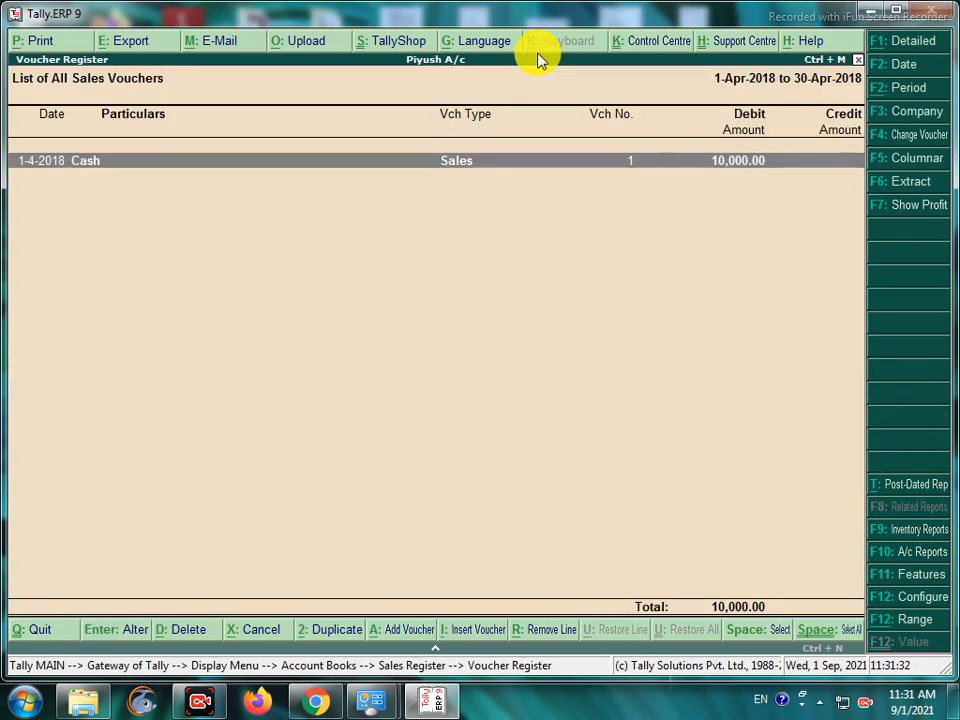
Open sales voucher number 1 to check its entries, and return to the account books
key("Return")
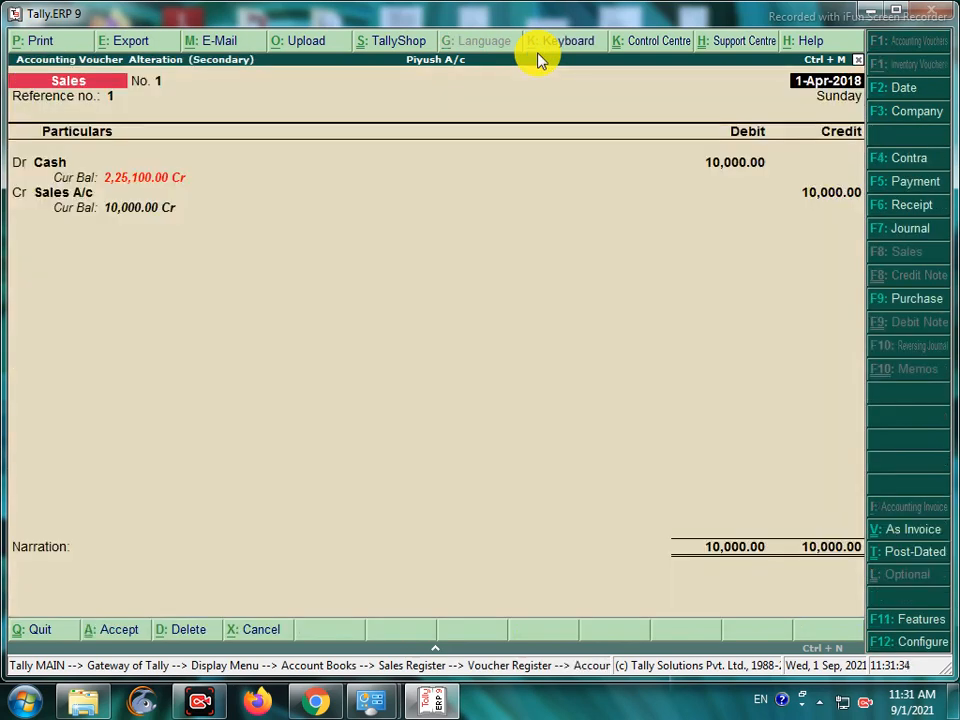
key("Escape")
key("Escape")
key("Escape")
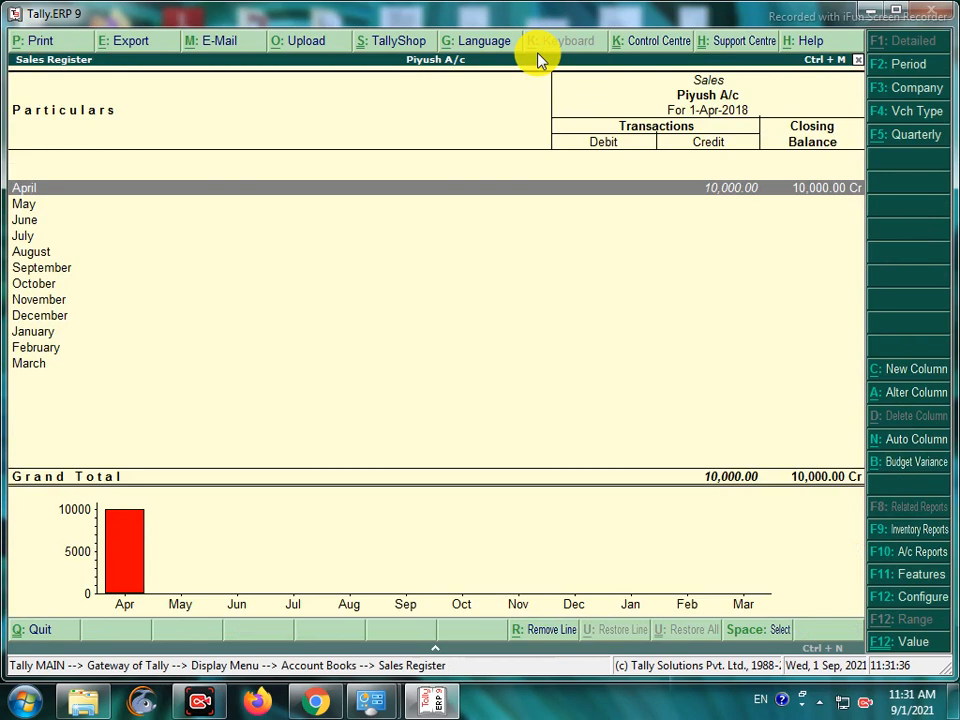
Open the Purchase Register to review the monthly purchases, and leave the account books for the Display Menu
key("Down")
key("Return")
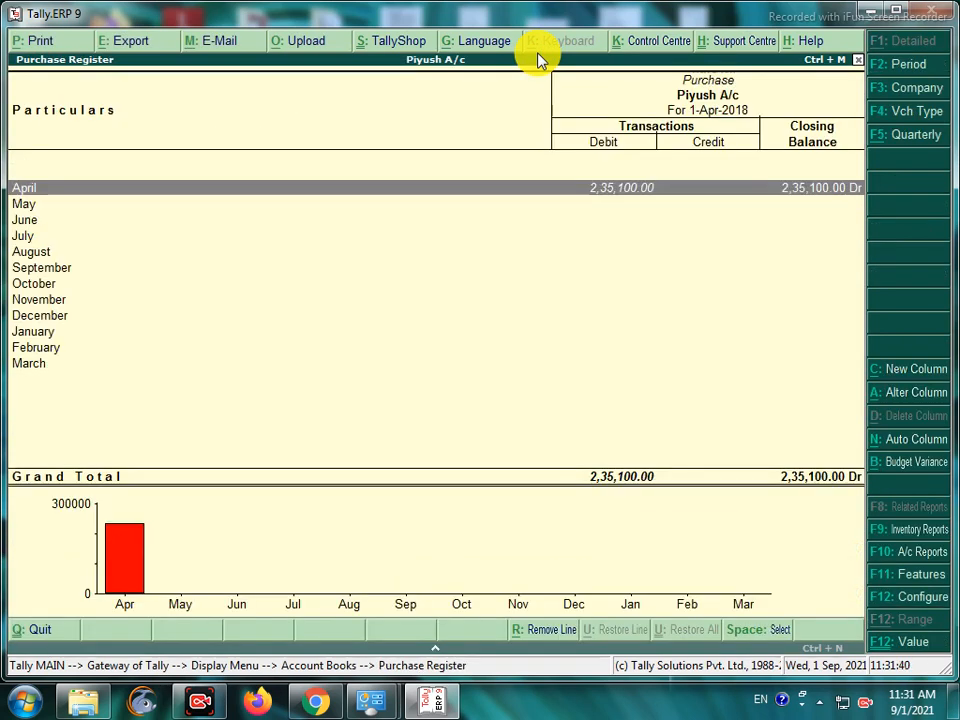
key("Escape")
key("Escape")
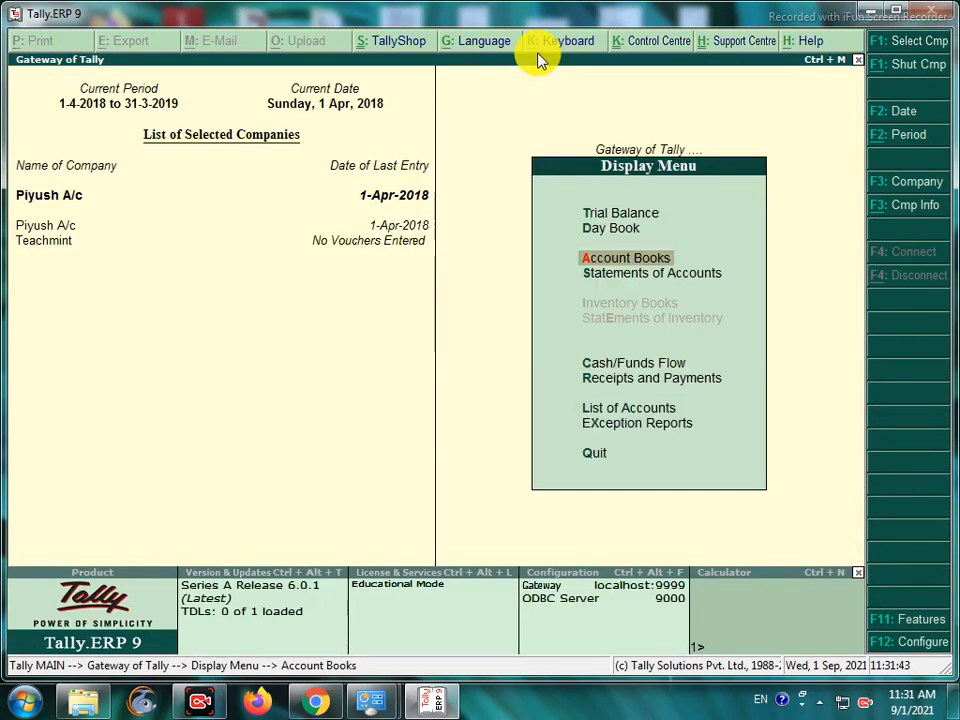